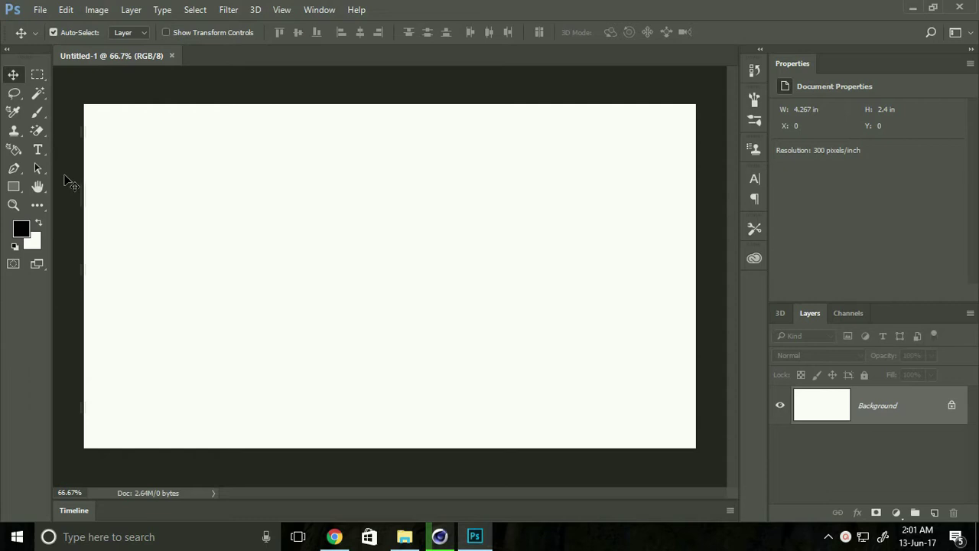
Type the word GREEN in AR DESTINE on the white canvas.
click(44, 154)
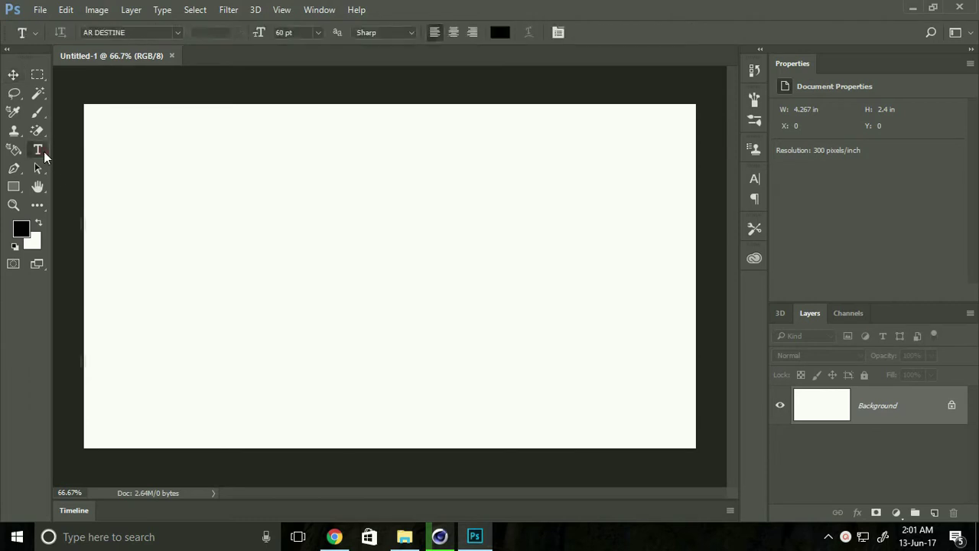
click(218, 294)
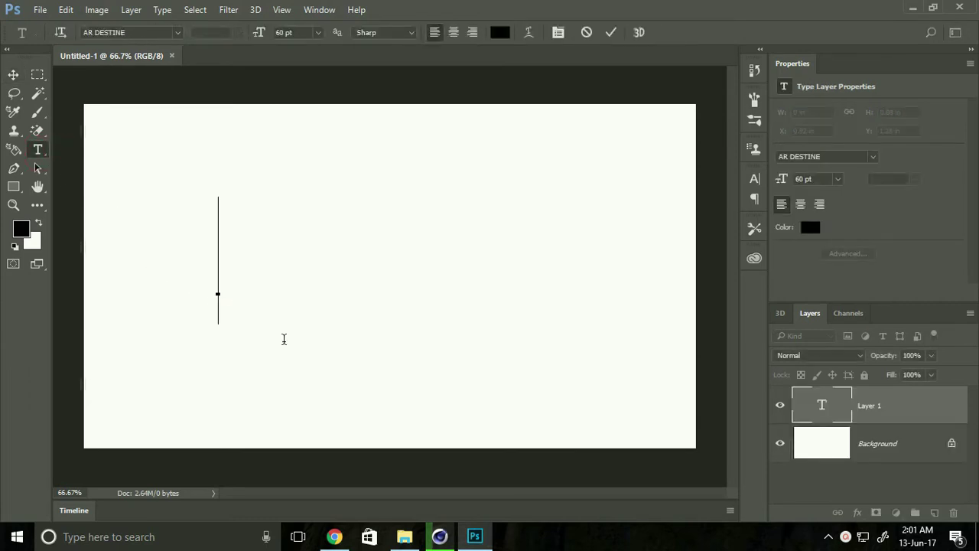
text(GR)
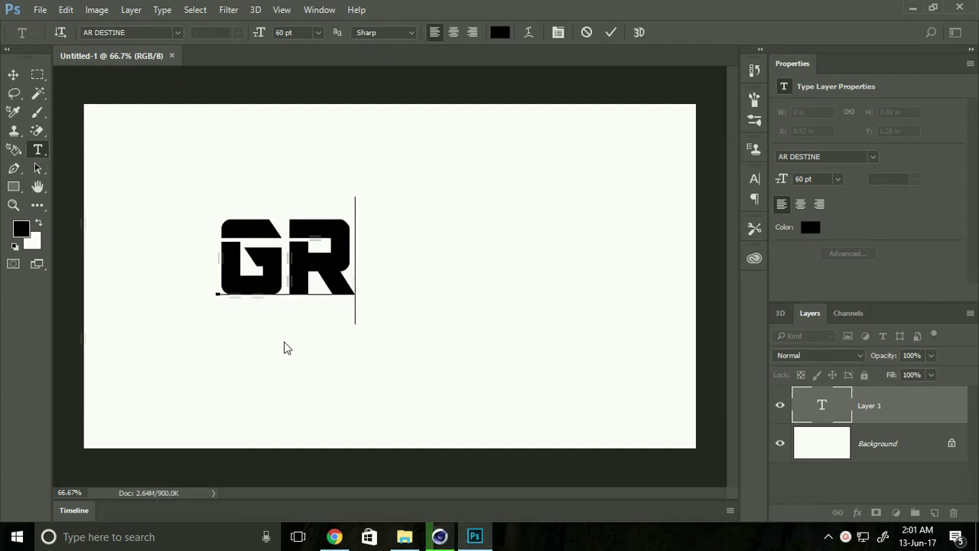
text(EEN)
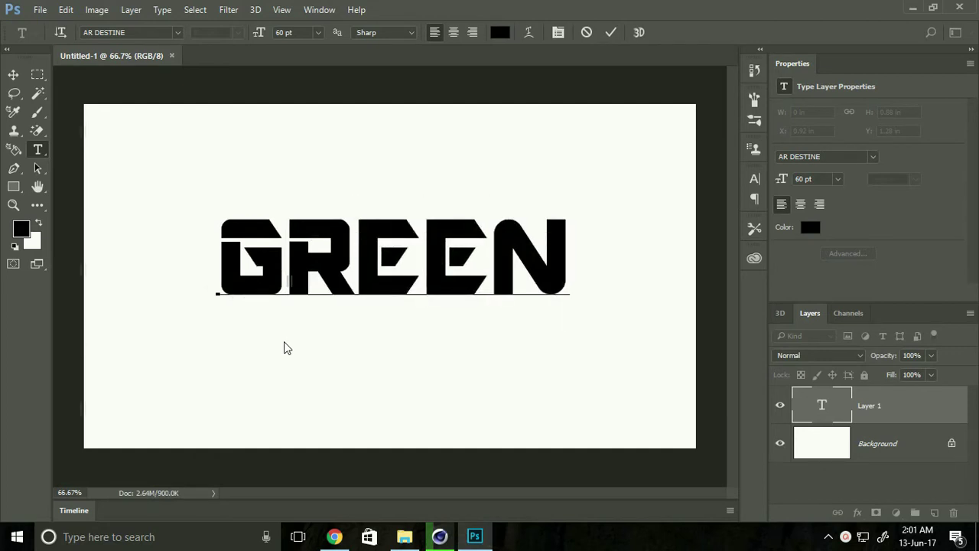
click(13, 74)
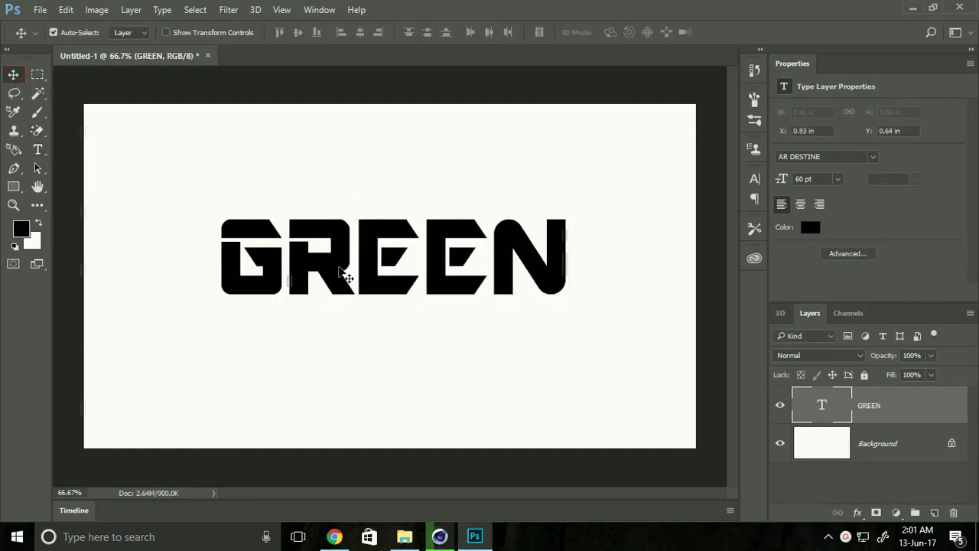
Centre the GREEN text and scale it up to about 67.82 pt.
drag(354, 284, 333, 299)
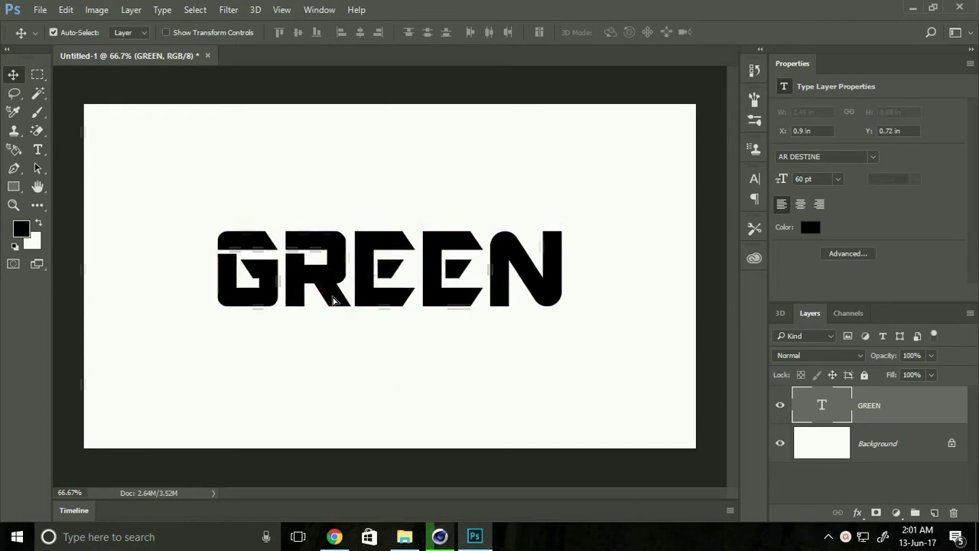
key(ctrl+t)
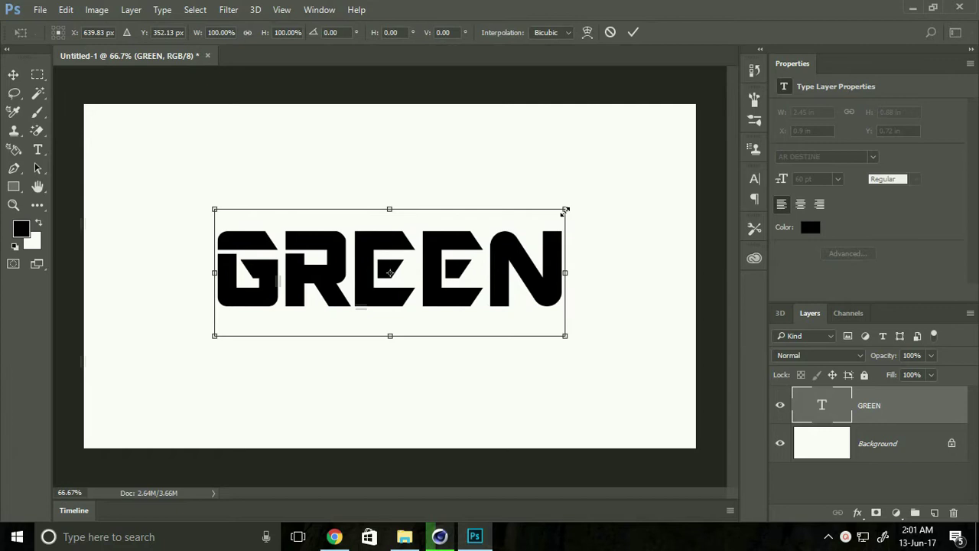
drag(566, 209, 586, 199)
key(Return)
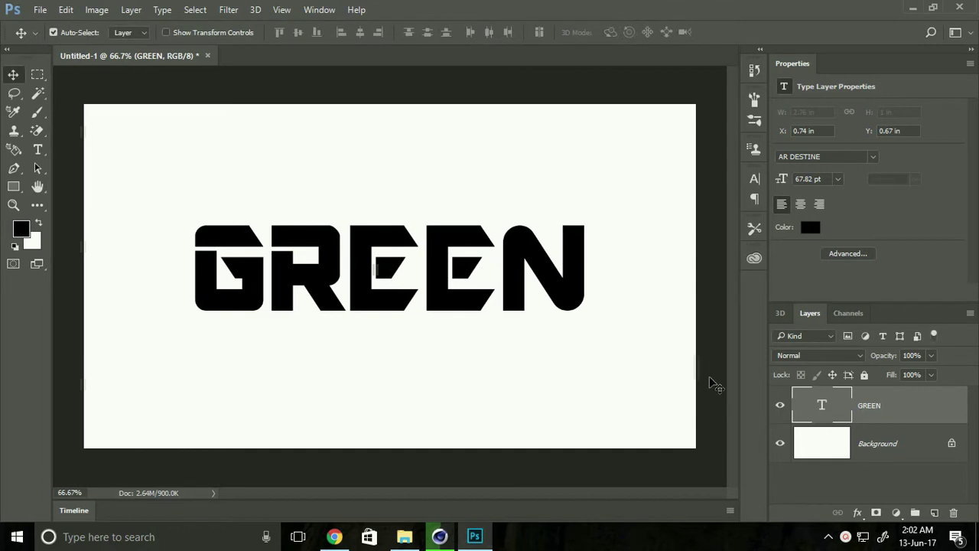
Fill the Background layer with bright green 67ff01 as the foreground colour.
click(826, 442)
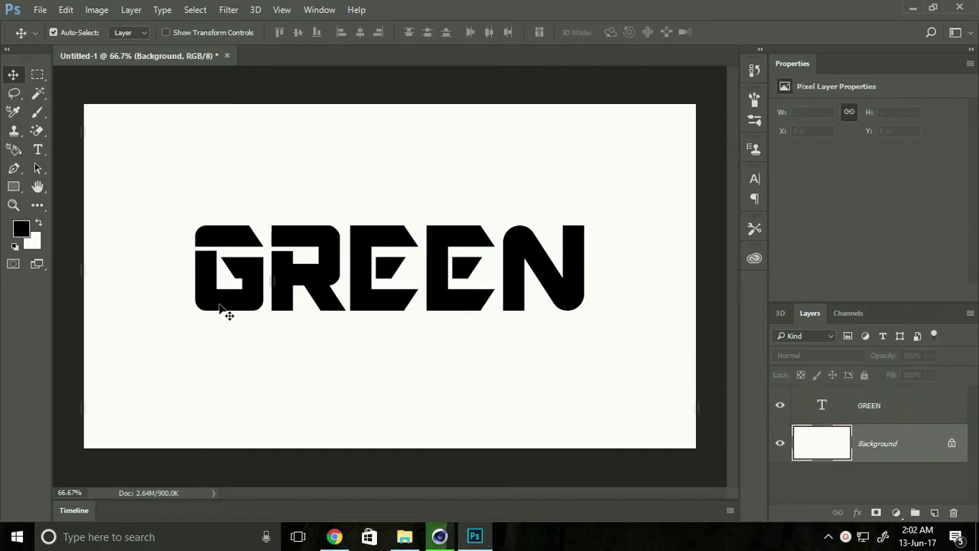
click(21, 230)
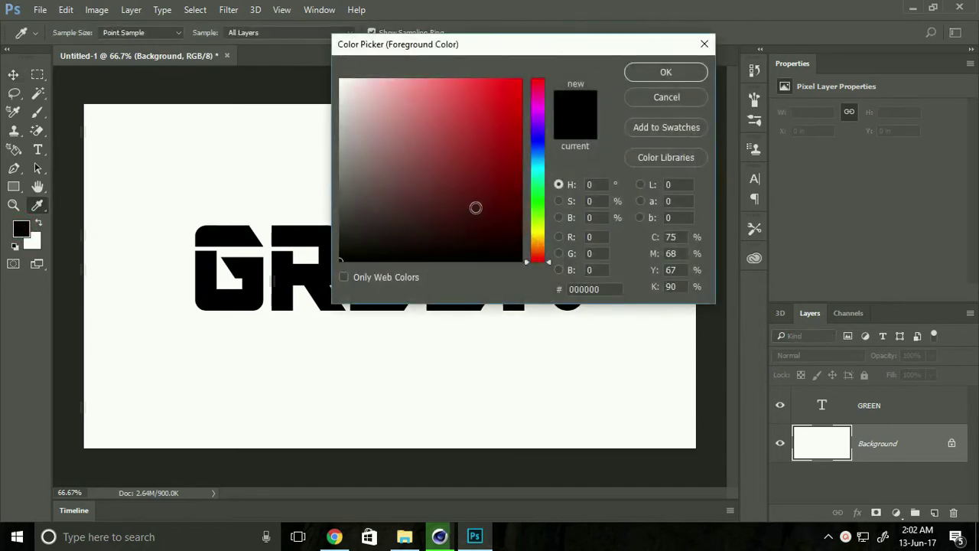
drag(475, 207, 520, 77)
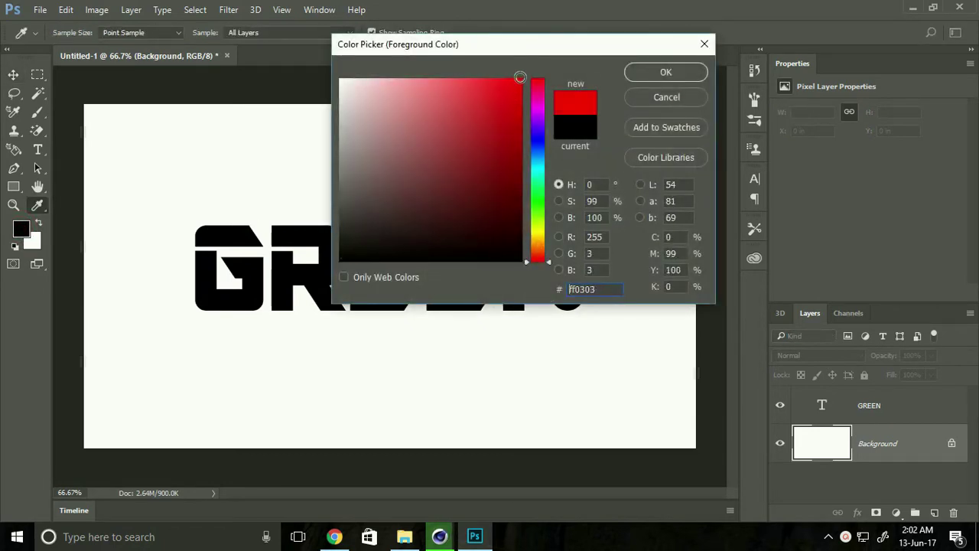
drag(548, 262, 552, 216)
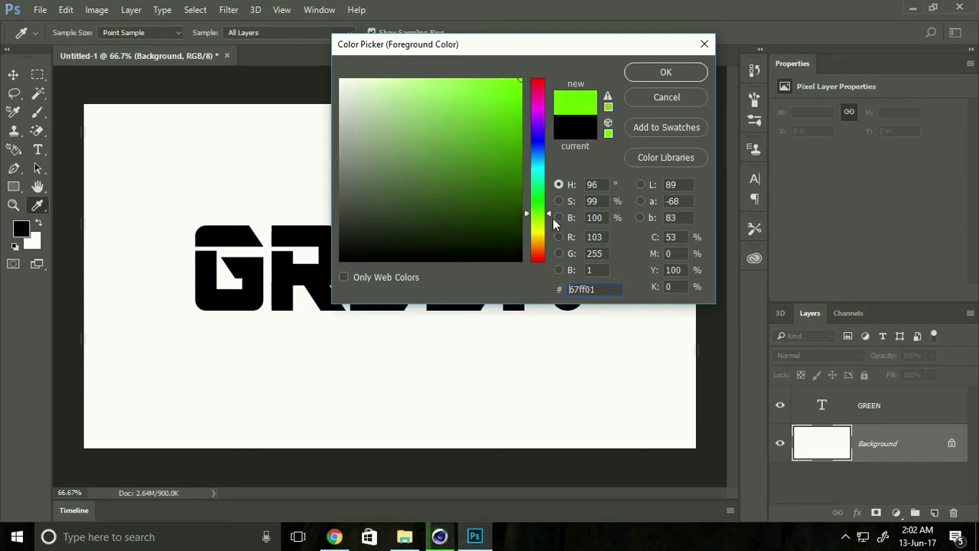
click(664, 71)
key(v)
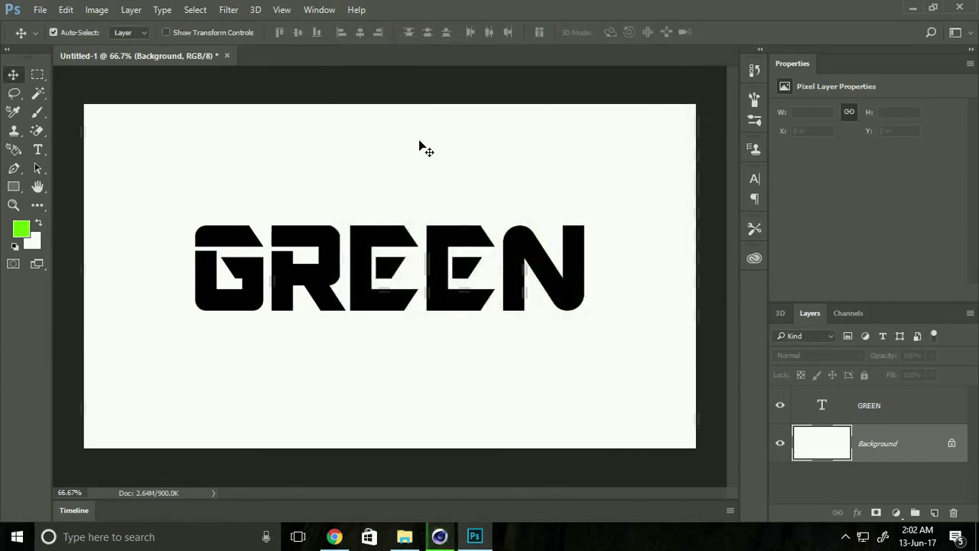
key(alt+BackSpace)
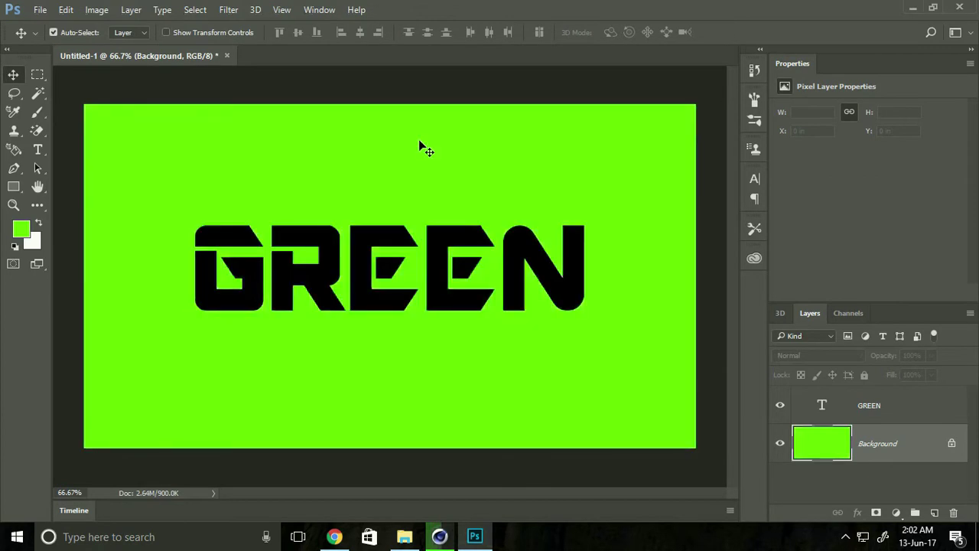
Turn the GREEN text layer into a New 3D Extrusion from Selected Layer.
click(868, 409)
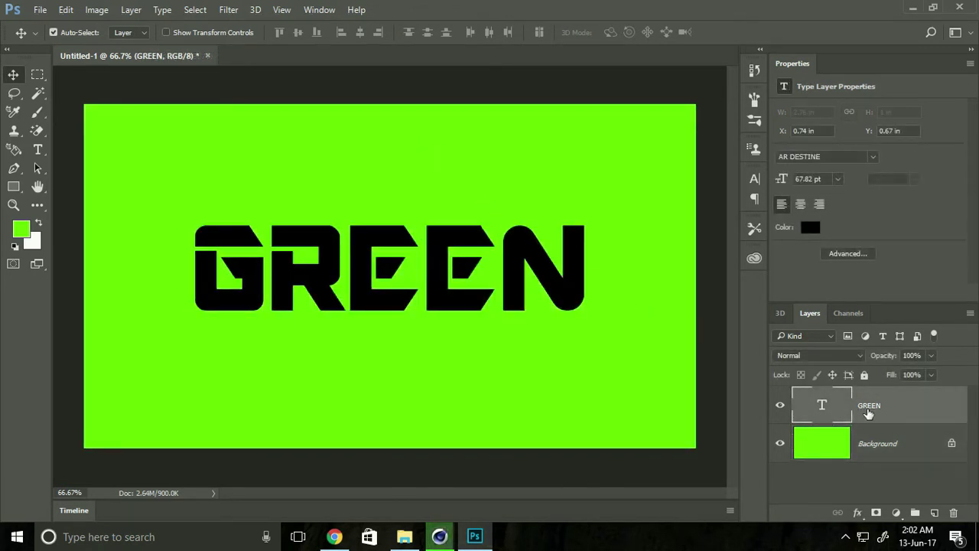
right_click(876, 412)
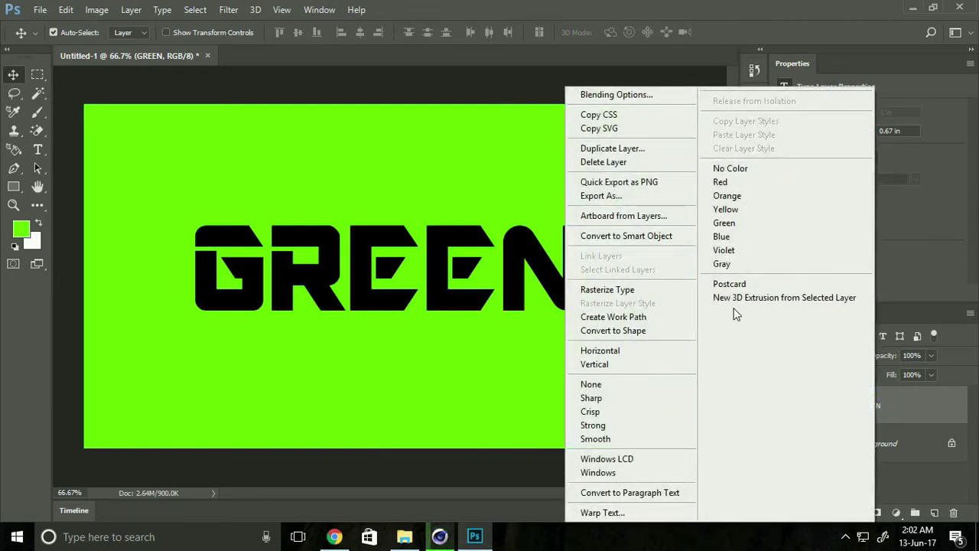
click(773, 297)
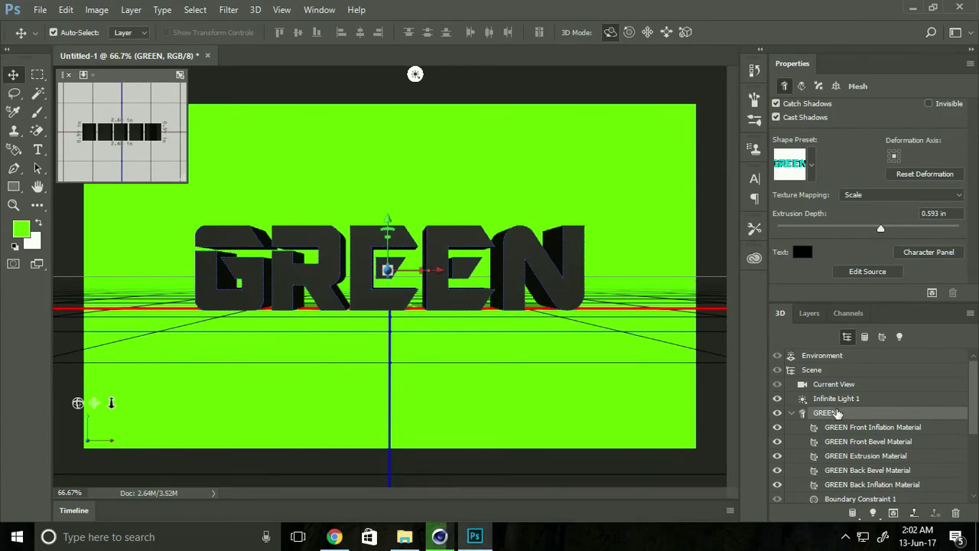
Give the GREEN Front Inflation Material a blue preset with a white diffuse colour.
click(843, 428)
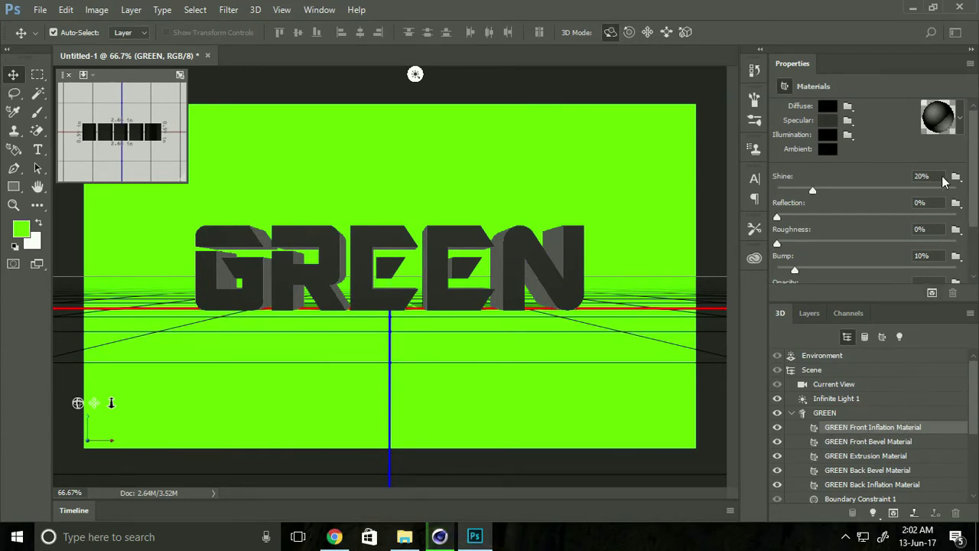
click(961, 120)
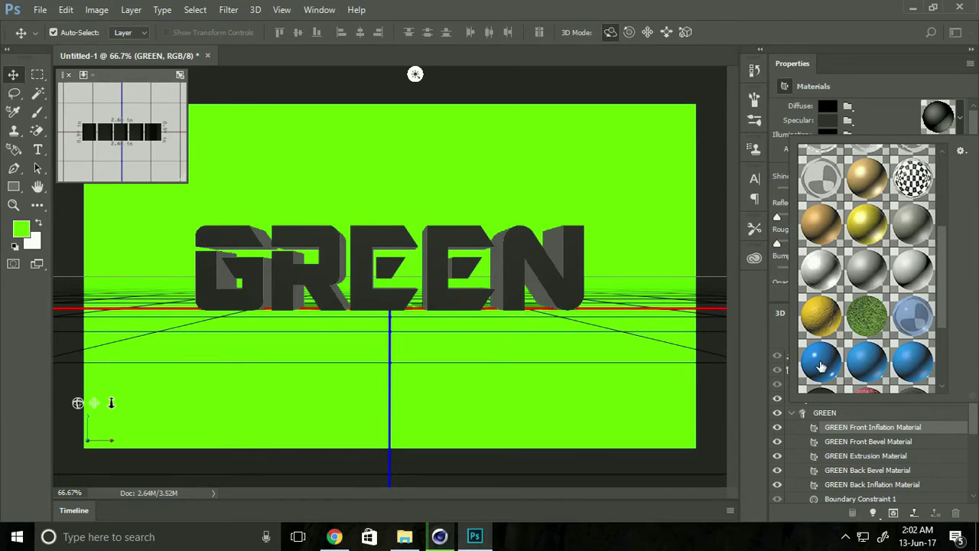
double_click(815, 370)
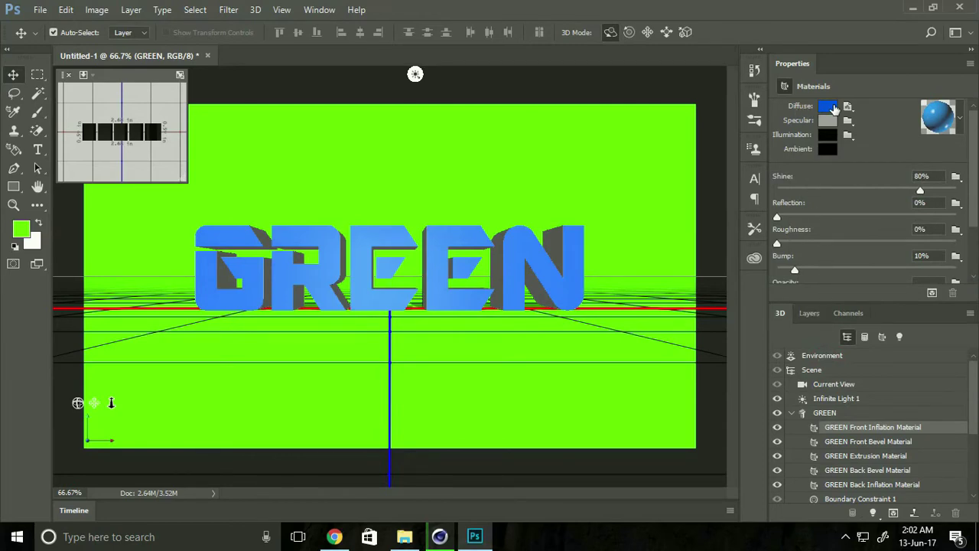
click(828, 106)
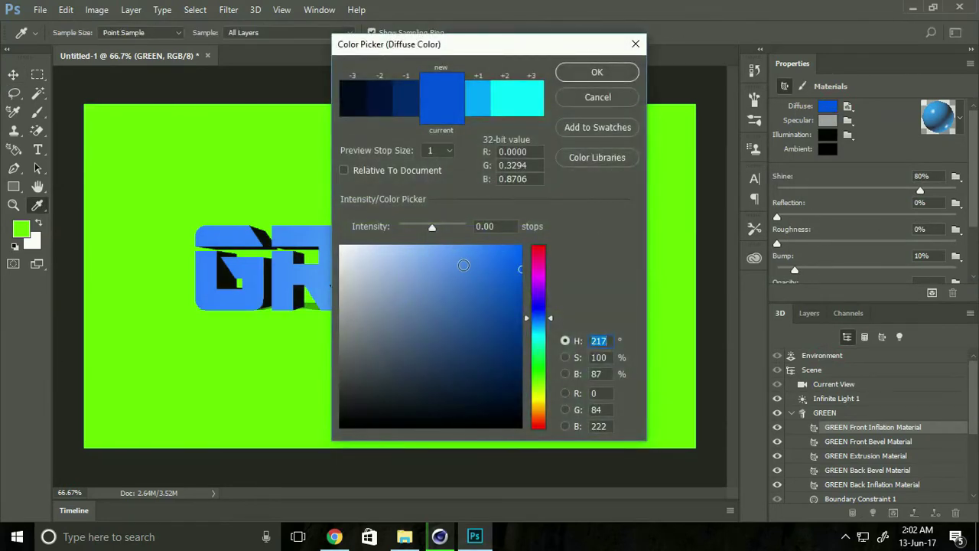
drag(463, 265, 336, 242)
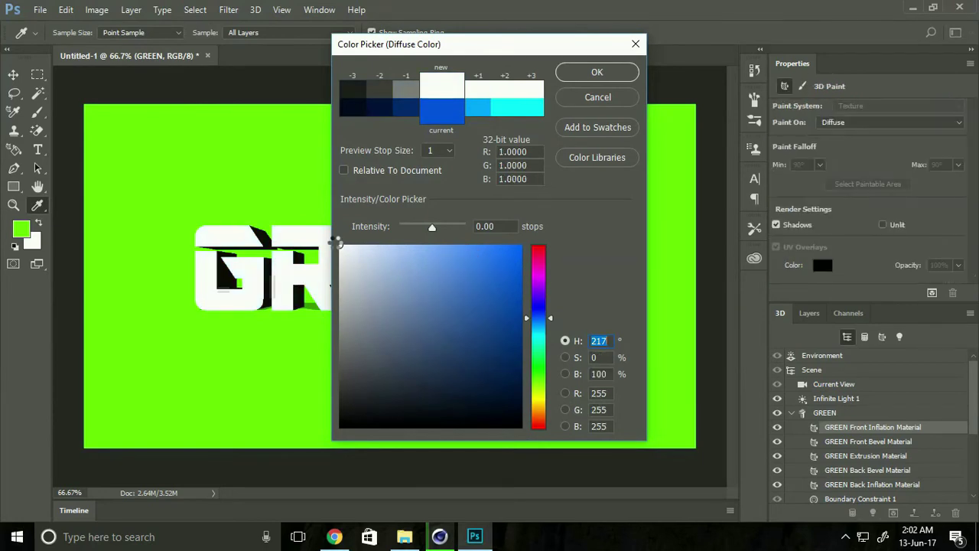
click(579, 72)
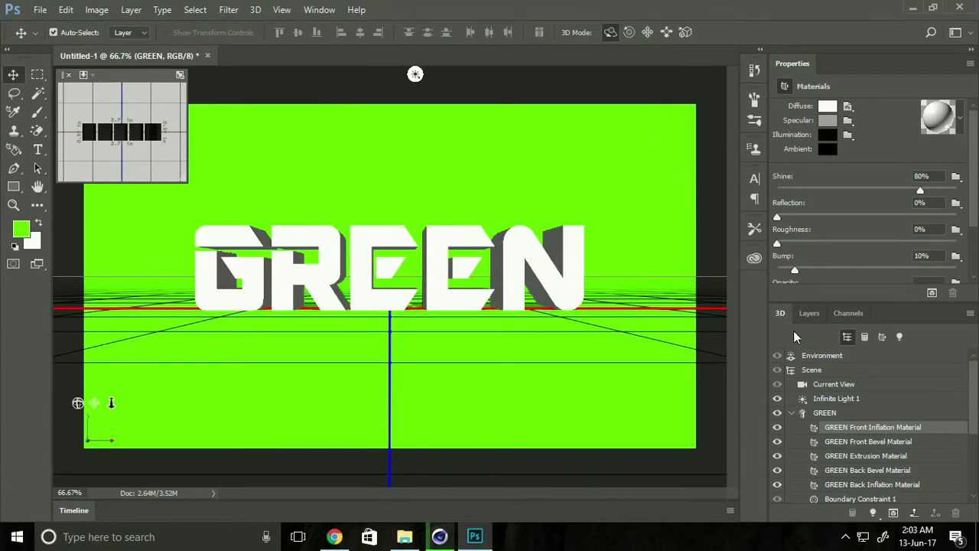
Apply the mossy grass texture to the extruded letter sides and show the Layers list.
click(832, 456)
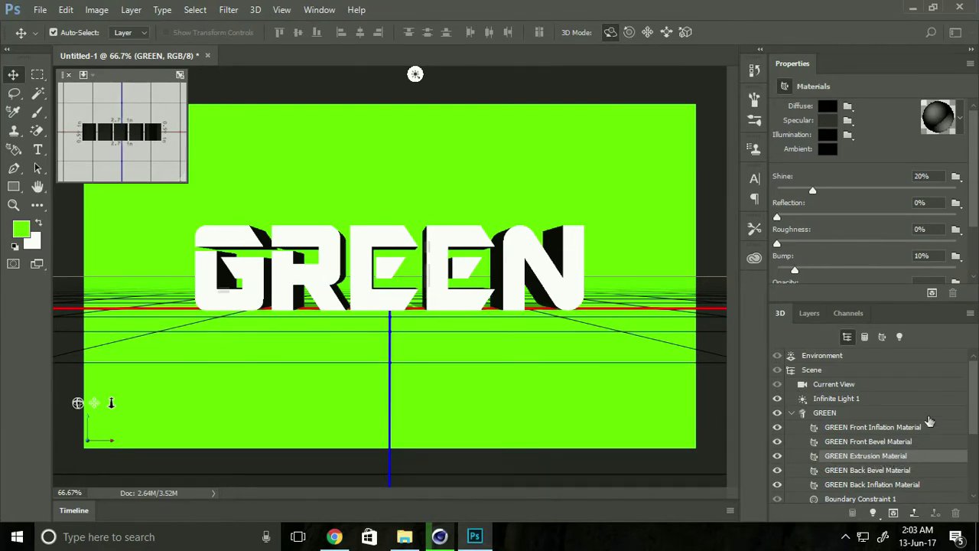
click(961, 131)
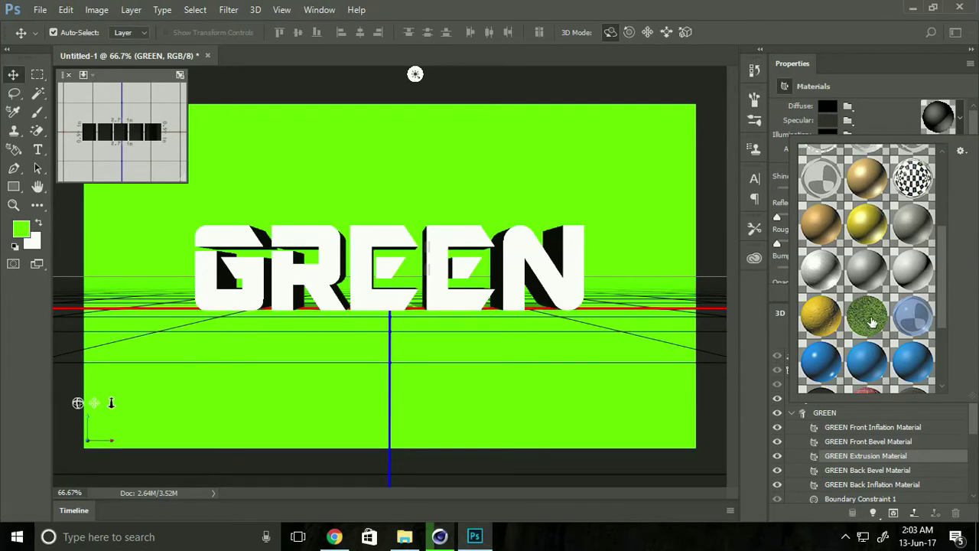
double_click(871, 322)
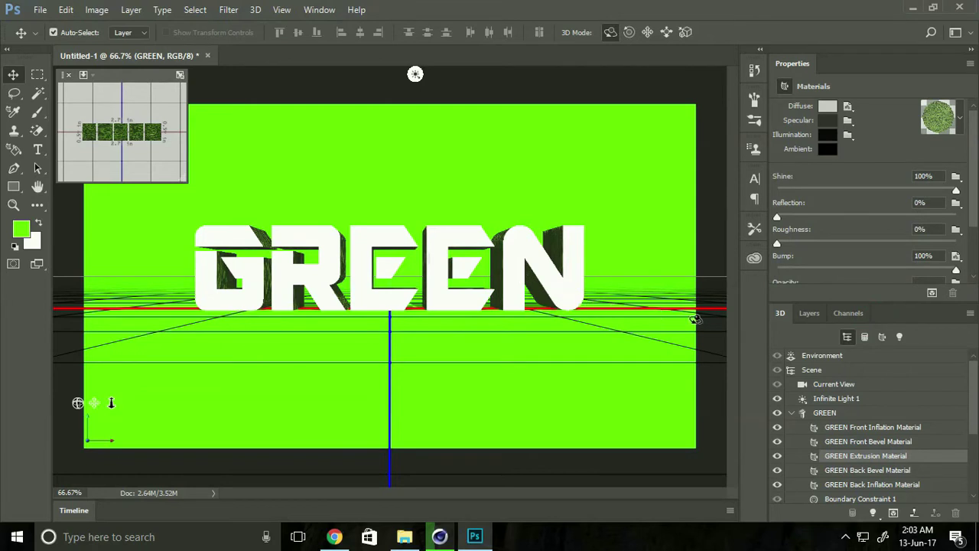
click(811, 315)
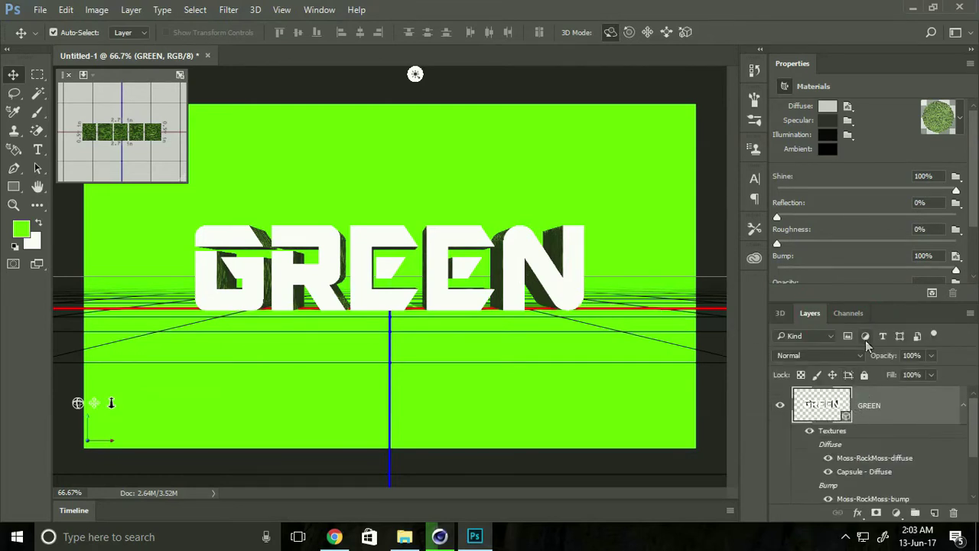
drag(872, 303, 871, 264)
Convert the green Background layer into a 3D Postcard, then reselect the GREEN 3D layer.
scroll(877, 401, down, 1)
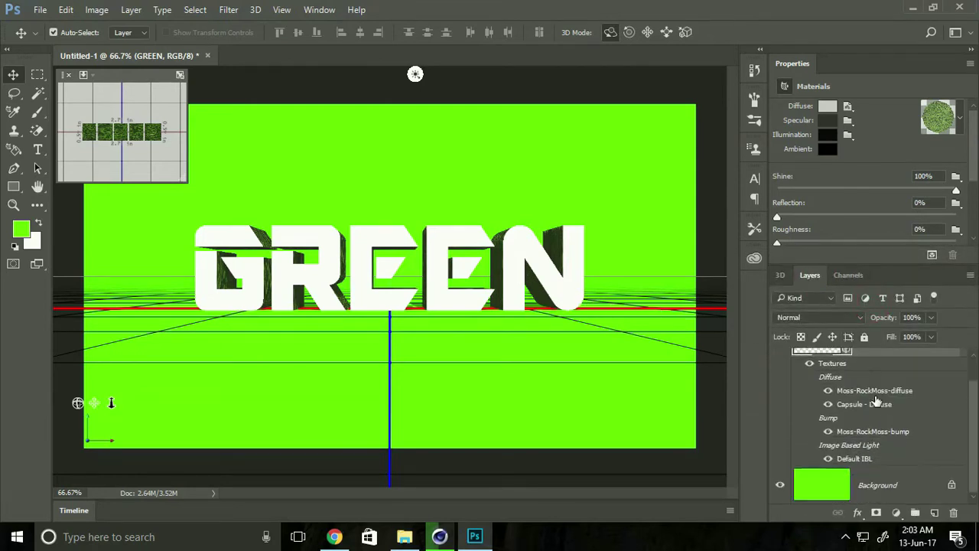
click(866, 493)
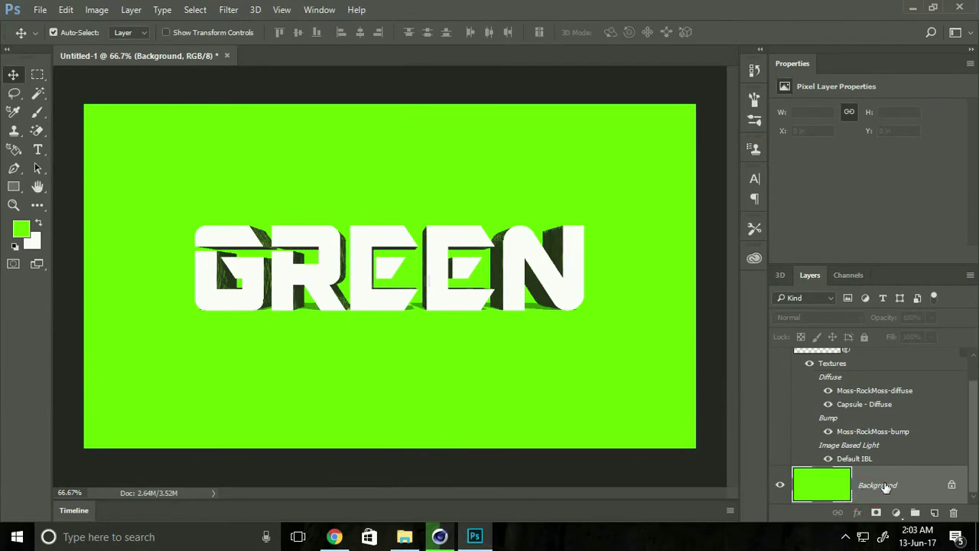
right_click(886, 488)
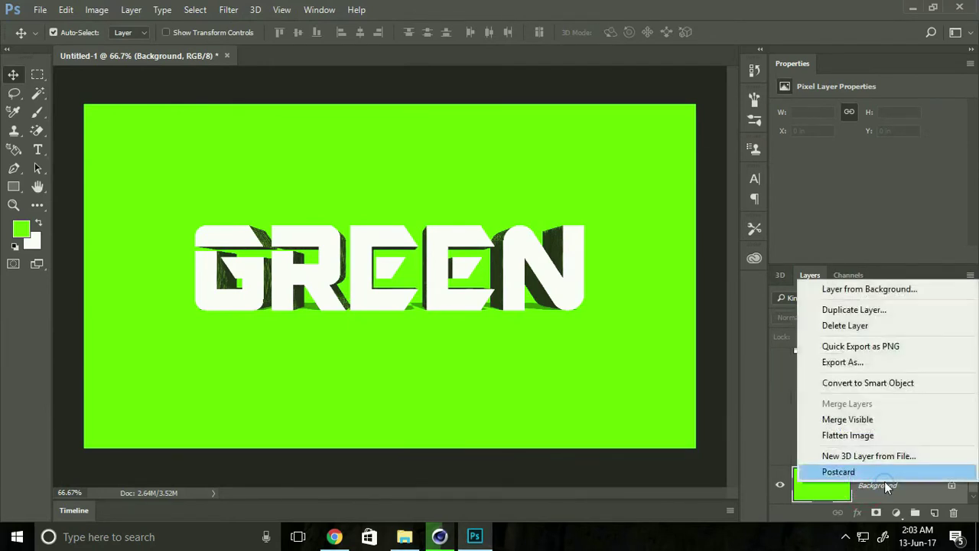
click(839, 471)
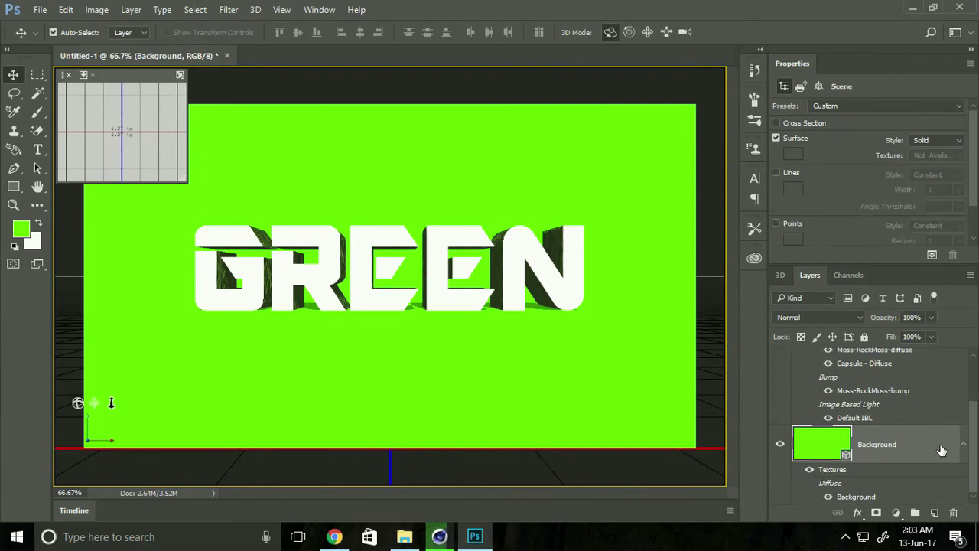
drag(974, 448, 974, 405)
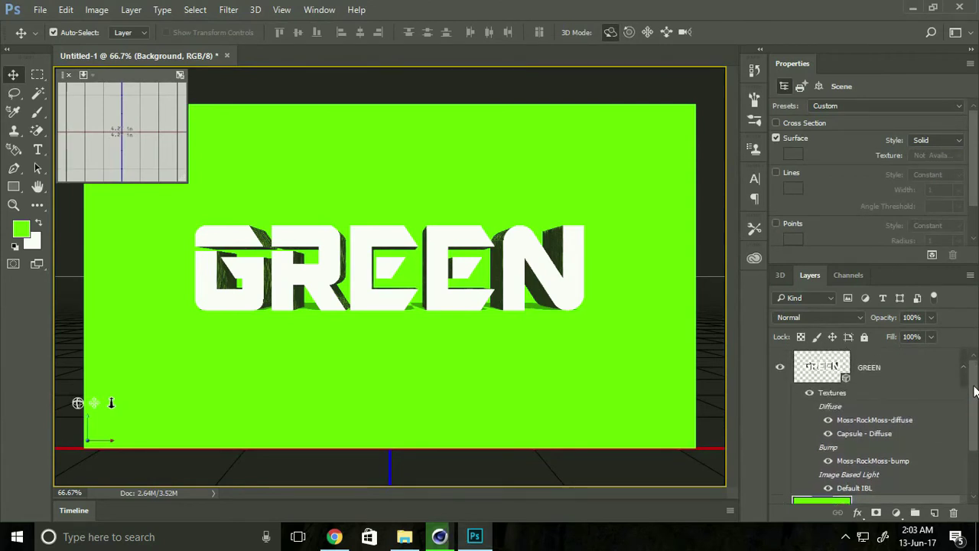
click(881, 375)
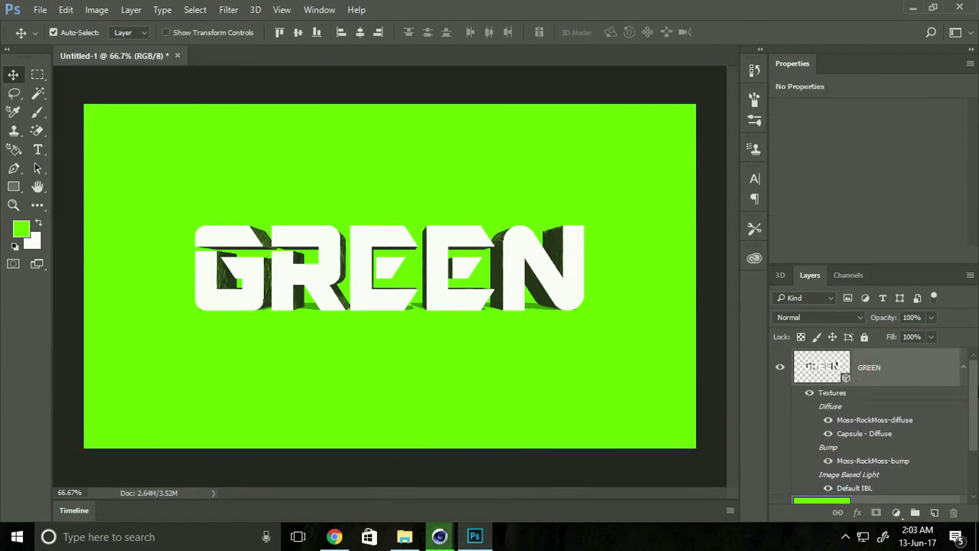
scroll(945, 450, down, 3)
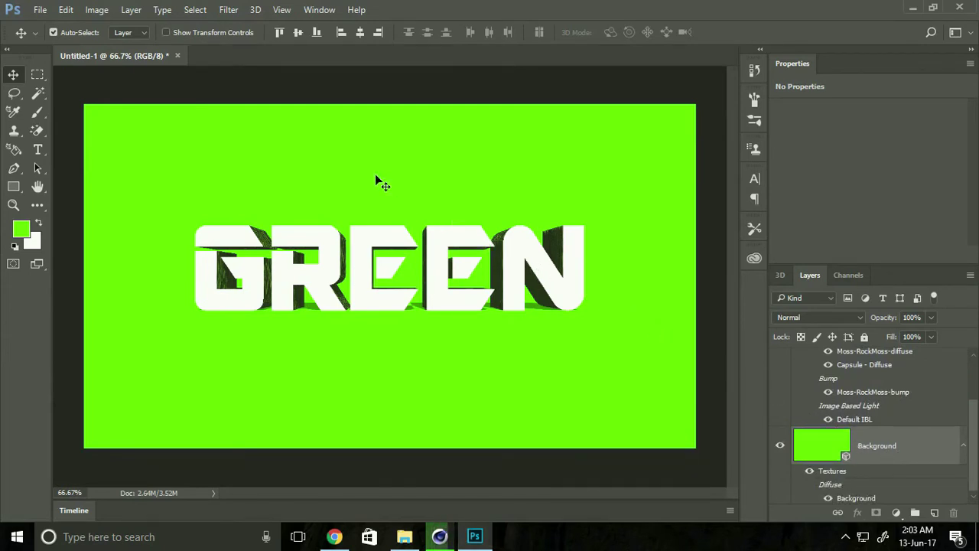
Merge the 3D layers, render the scene, and rasterize the result into pixels.
click(256, 10)
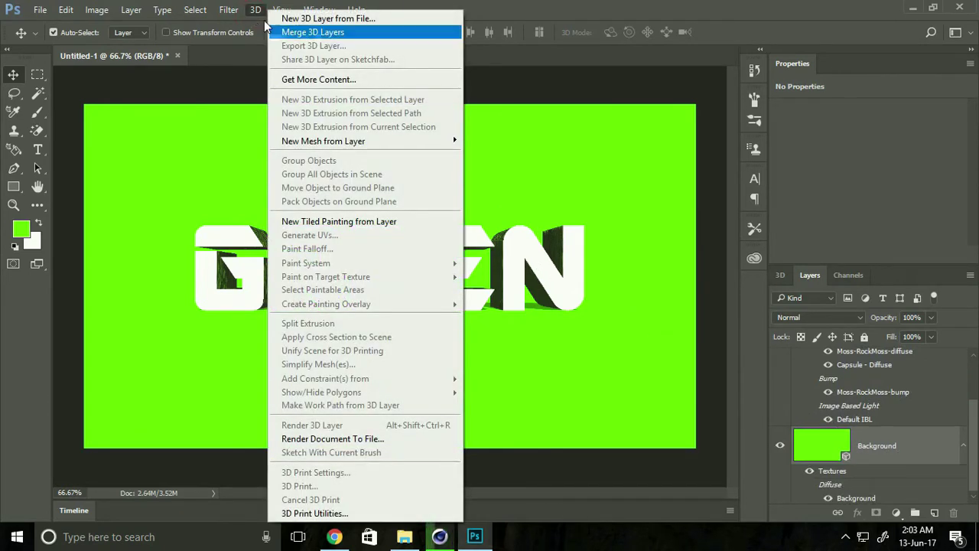
click(290, 35)
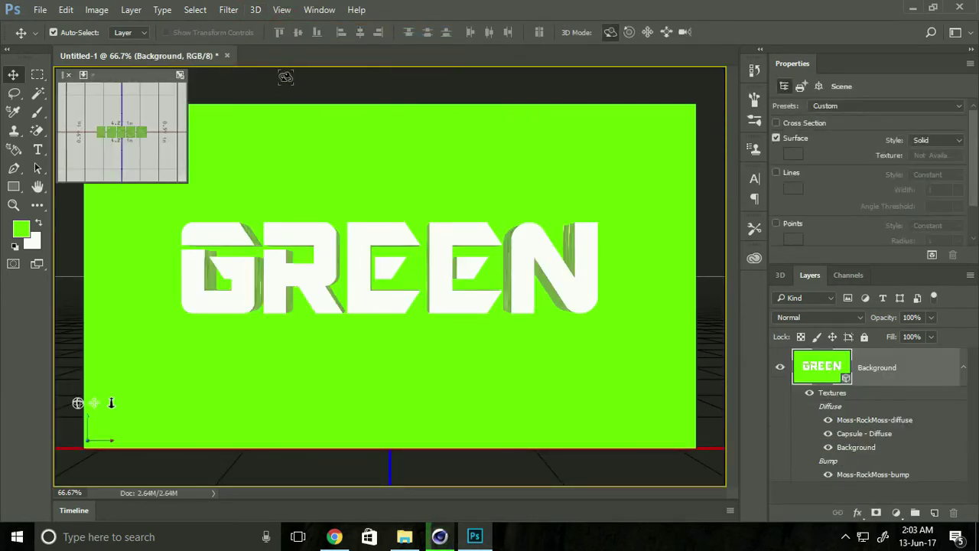
click(256, 10)
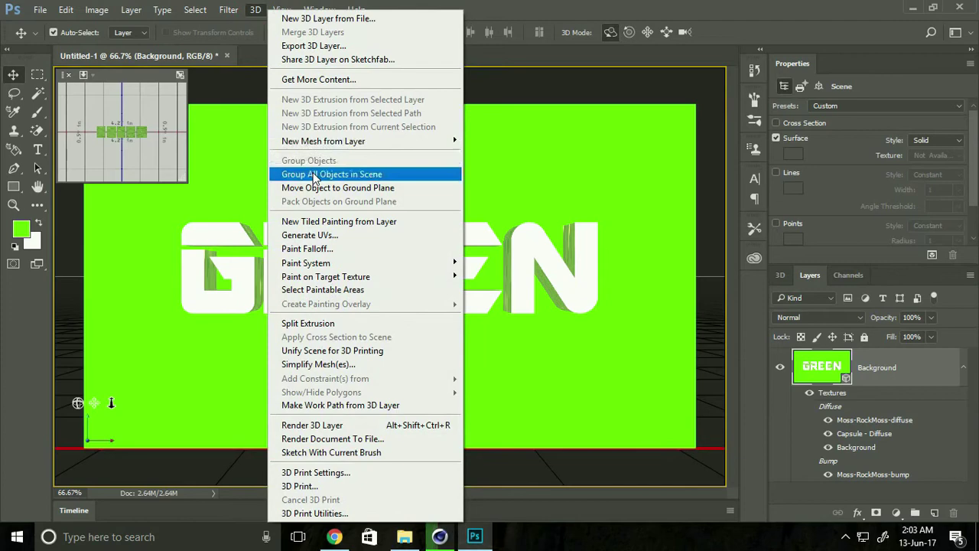
click(329, 426)
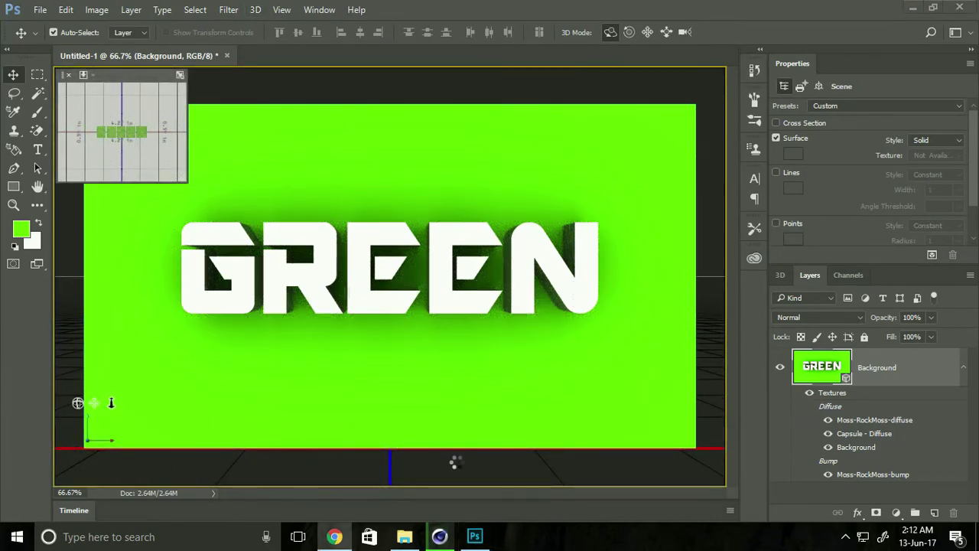
right_click(870, 372)
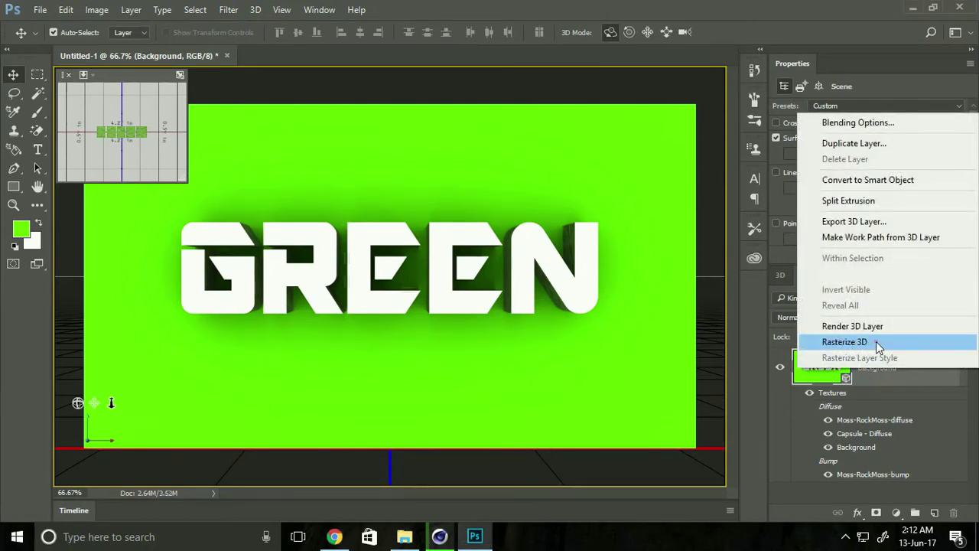
click(876, 341)
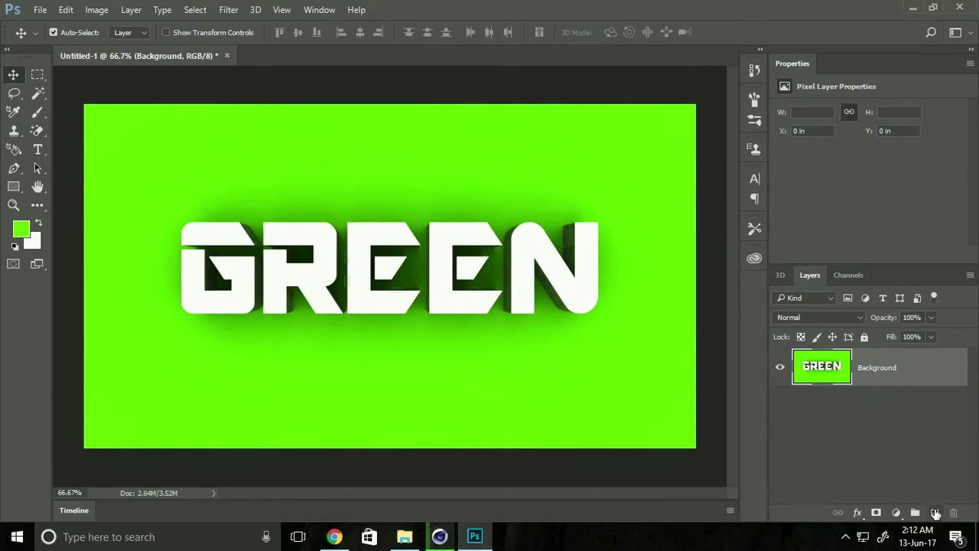
Add an empty Layer 1 above the Background and return to the Background layer.
click(935, 513)
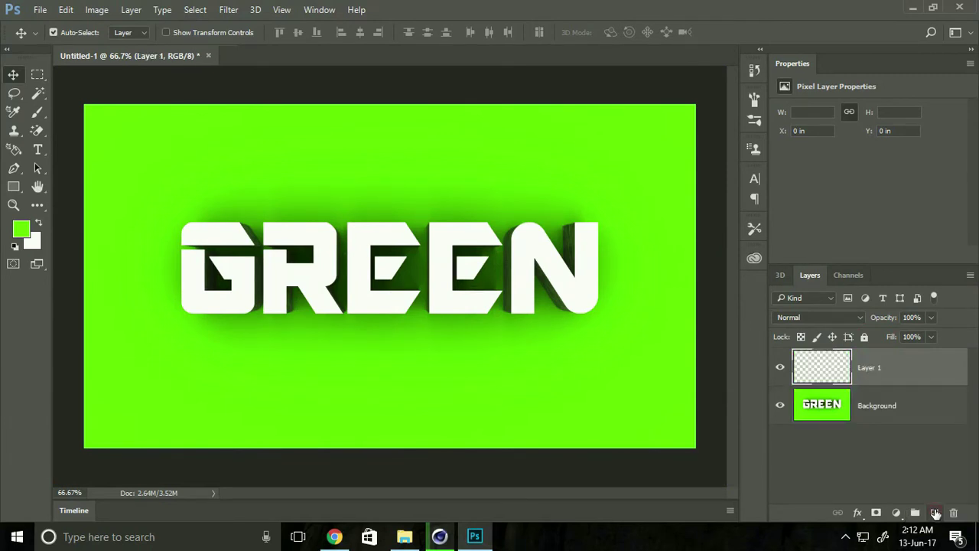
click(823, 410)
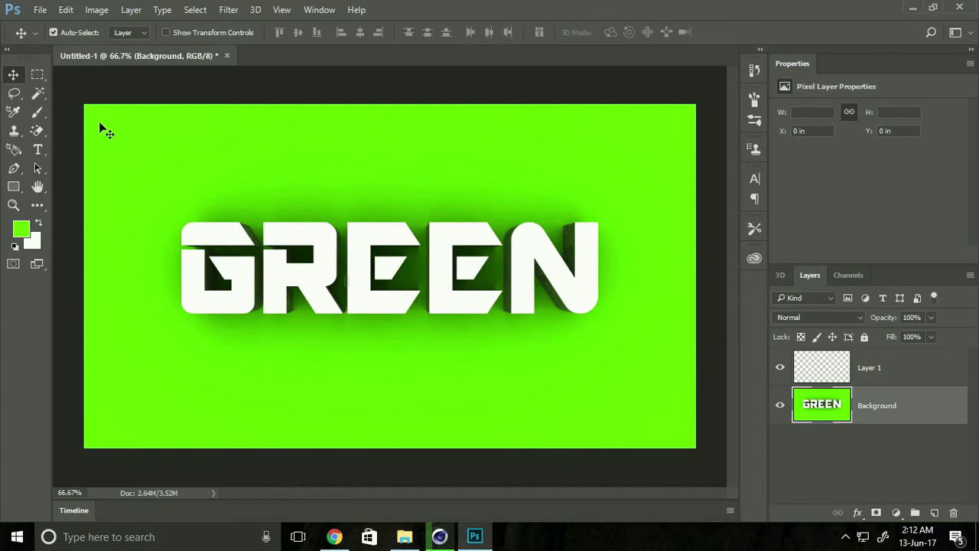
click(40, 94)
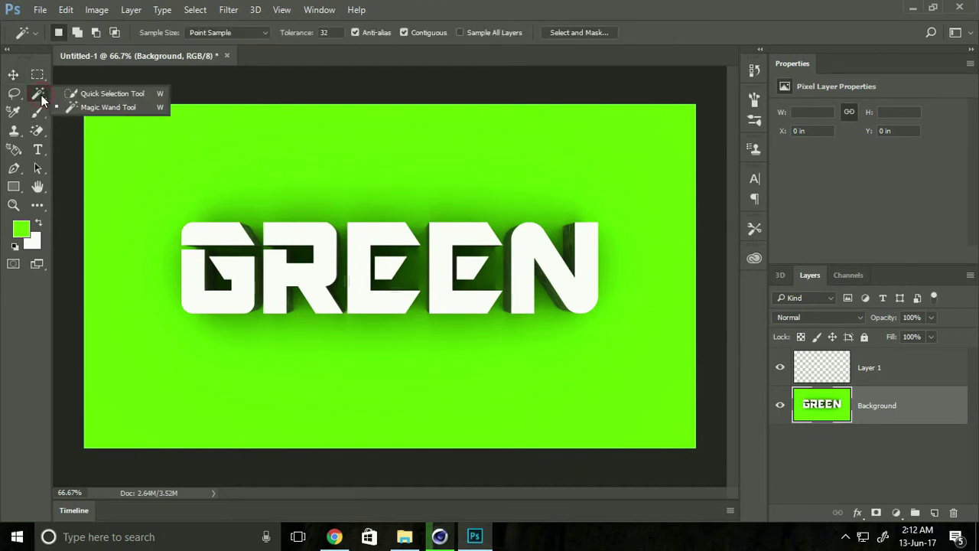
click(88, 108)
Magic Wand-select the white faces of G, R, E, E and N, then make Layer 1 active.
click(197, 233)
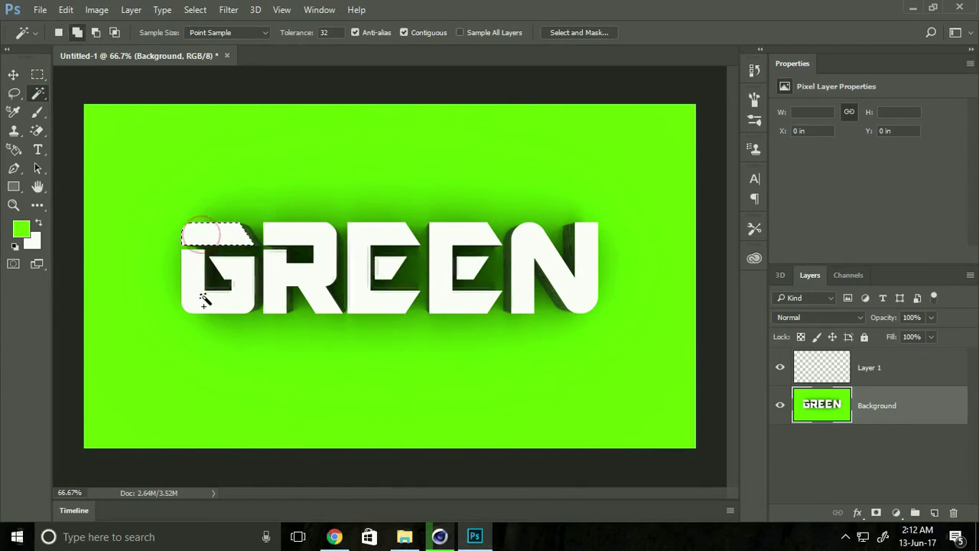
shift+click(200, 296)
shift+click(305, 231)
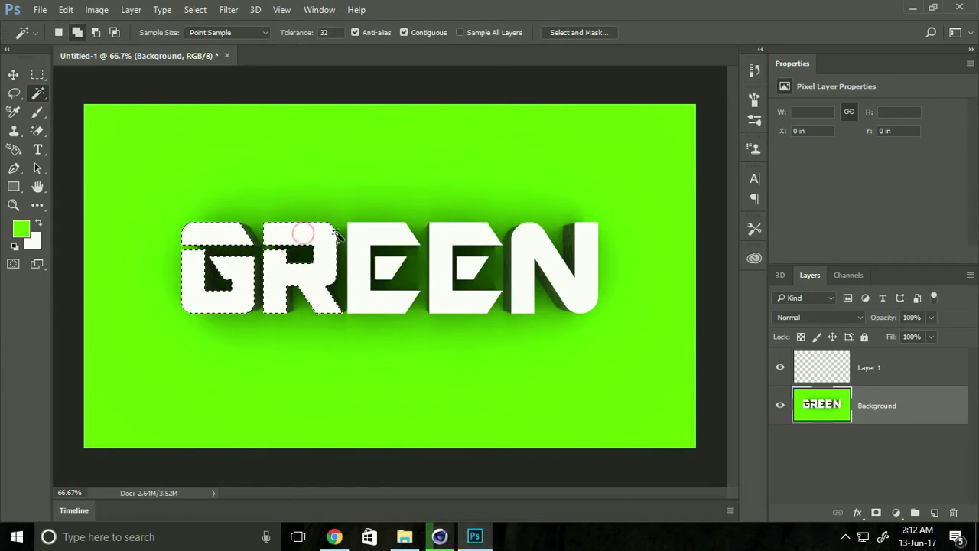
shift+click(373, 231)
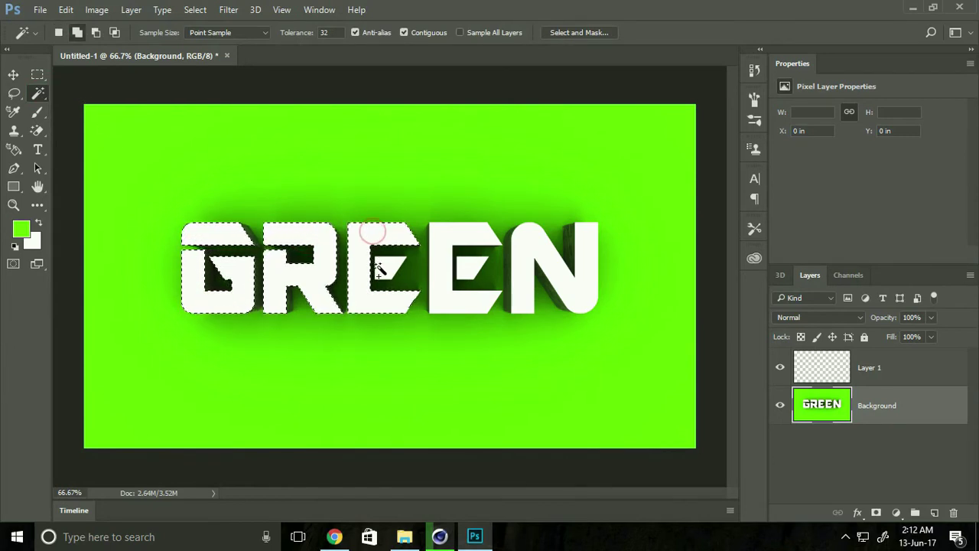
shift+click(448, 239)
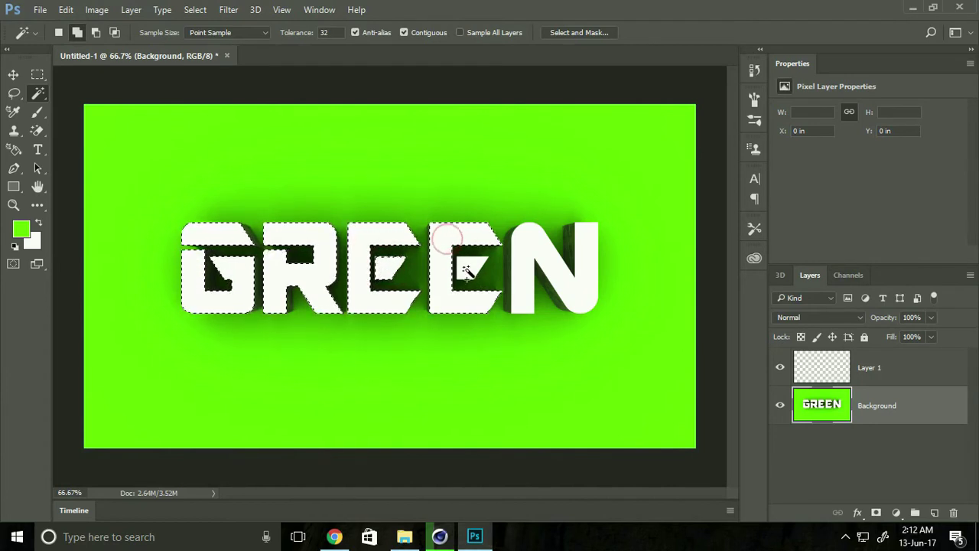
shift+click(542, 249)
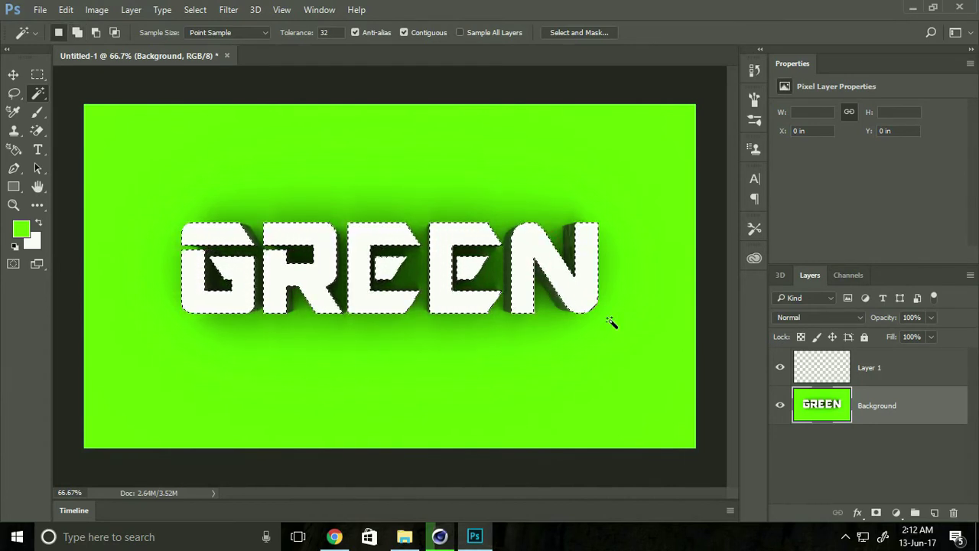
click(830, 363)
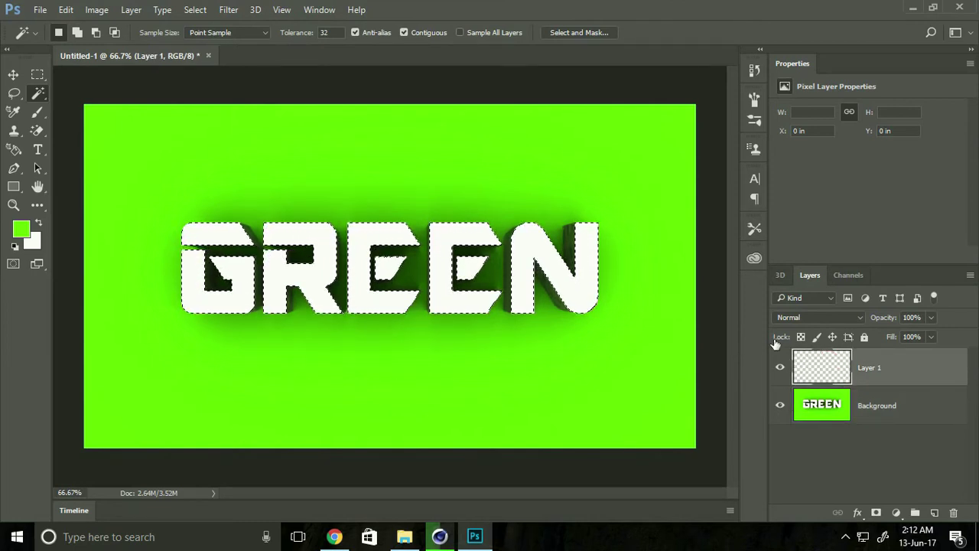
Contract the letter-face selection by 4 pixels.
click(195, 10)
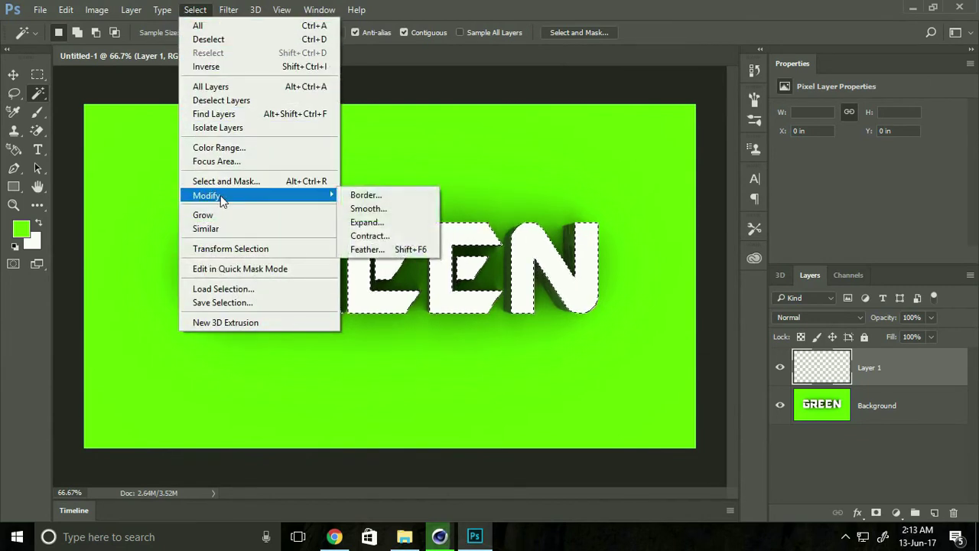
mouse_move(206, 195)
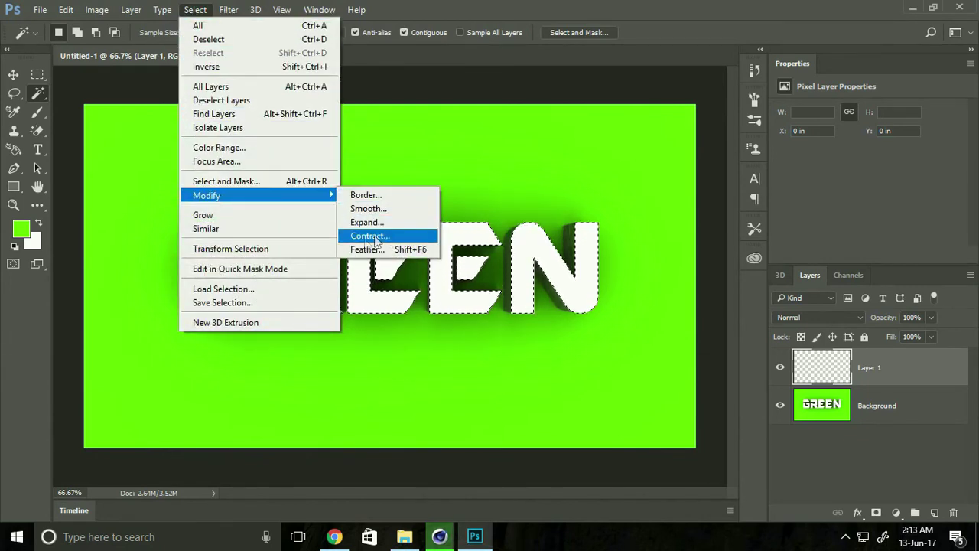
click(361, 238)
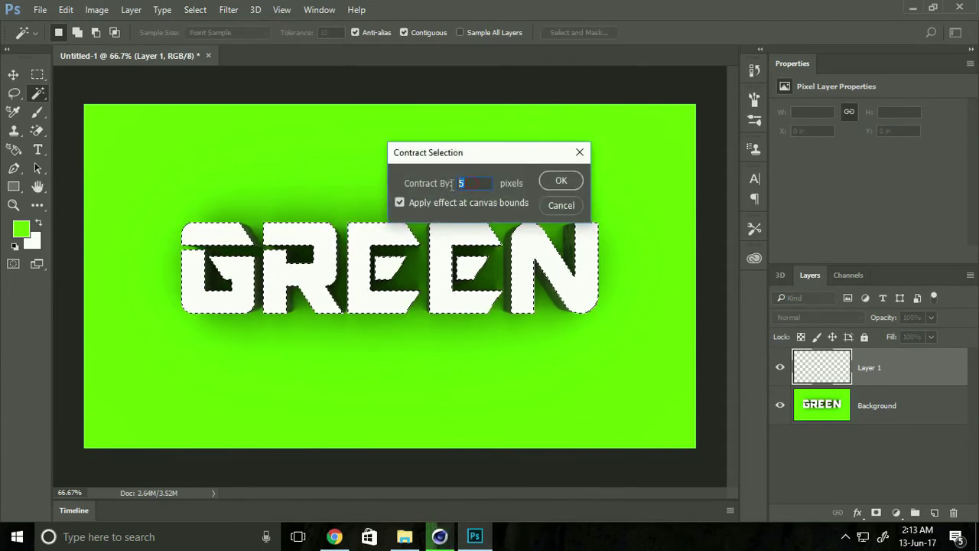
text(4)
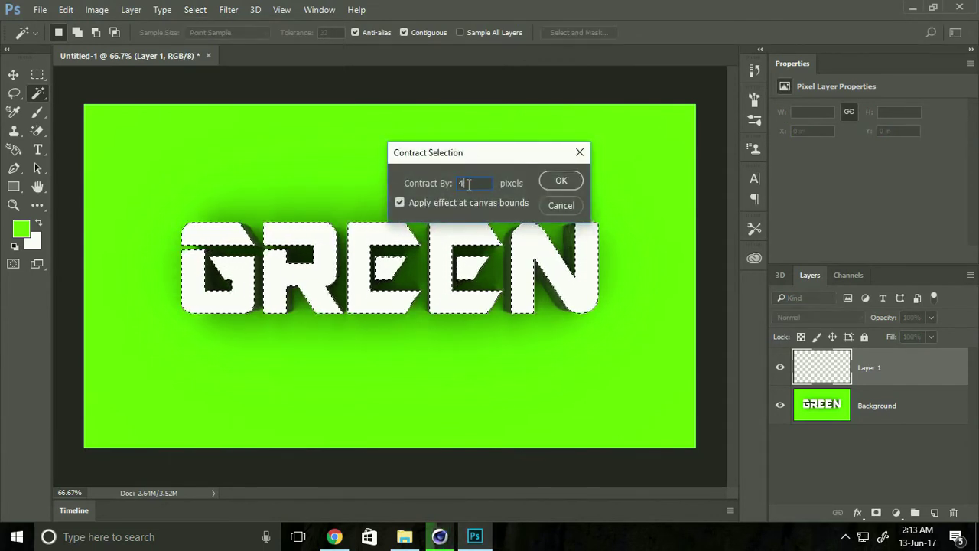
click(559, 180)
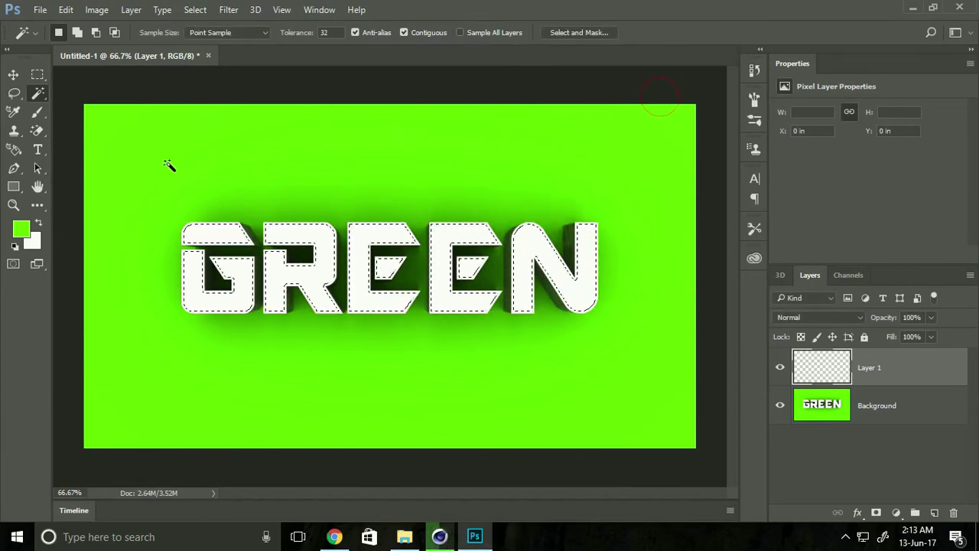
Fill the selection on Layer 1 with dark green 348200 and deselect.
click(21, 229)
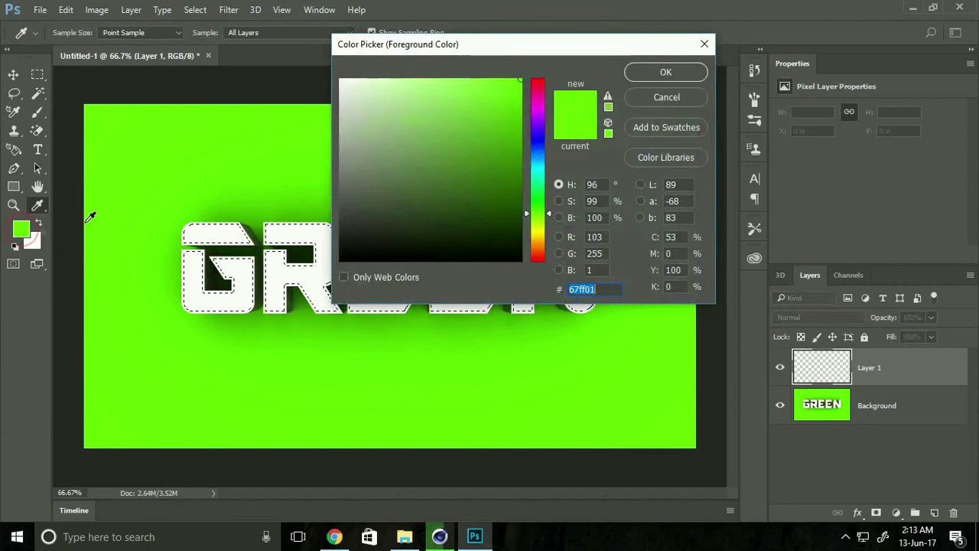
click(518, 150)
drag(517, 150, 538, 174)
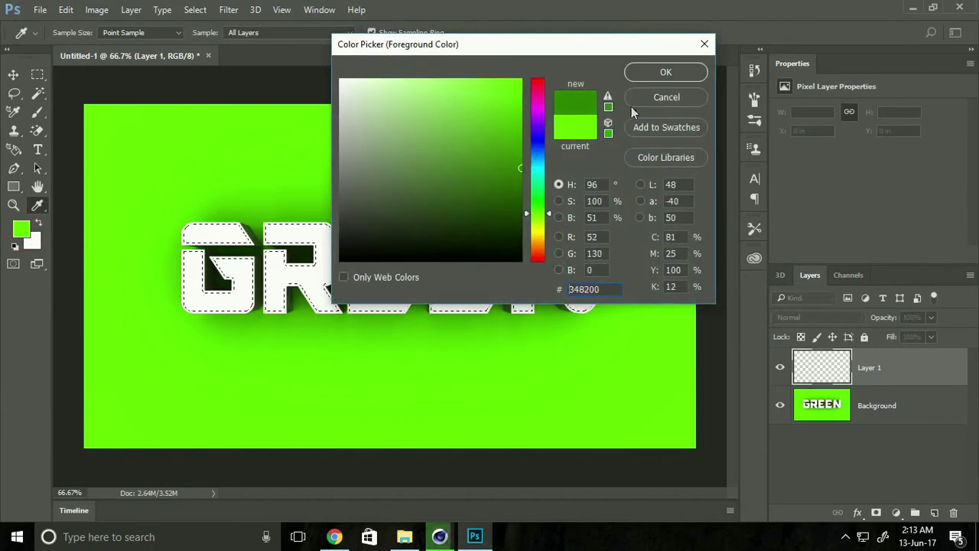
click(665, 72)
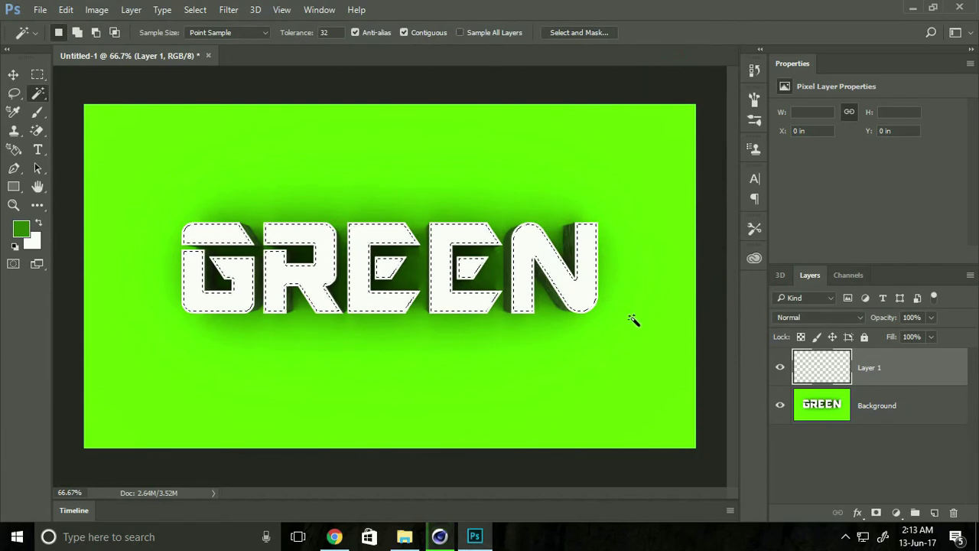
key(alt)
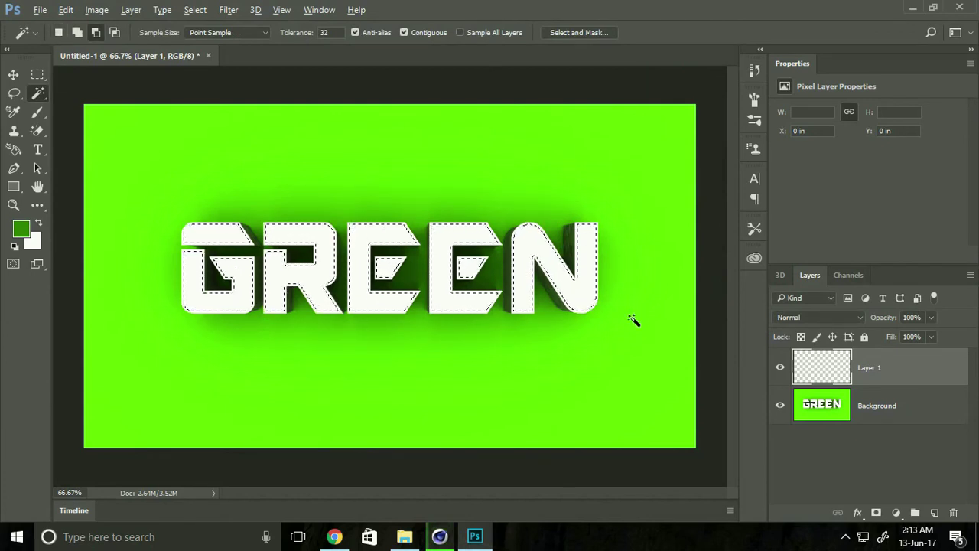
key(alt+BackSpace)
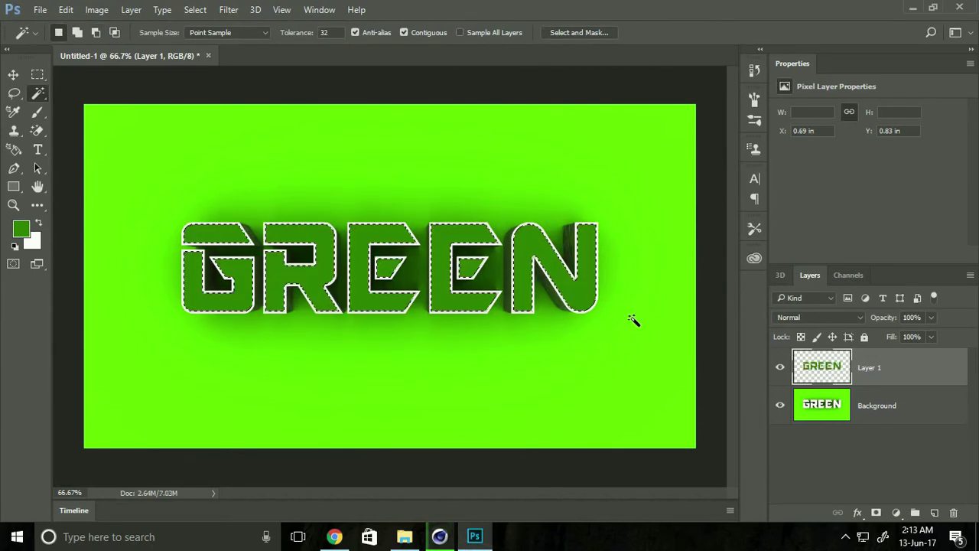
key(ctrl+d)
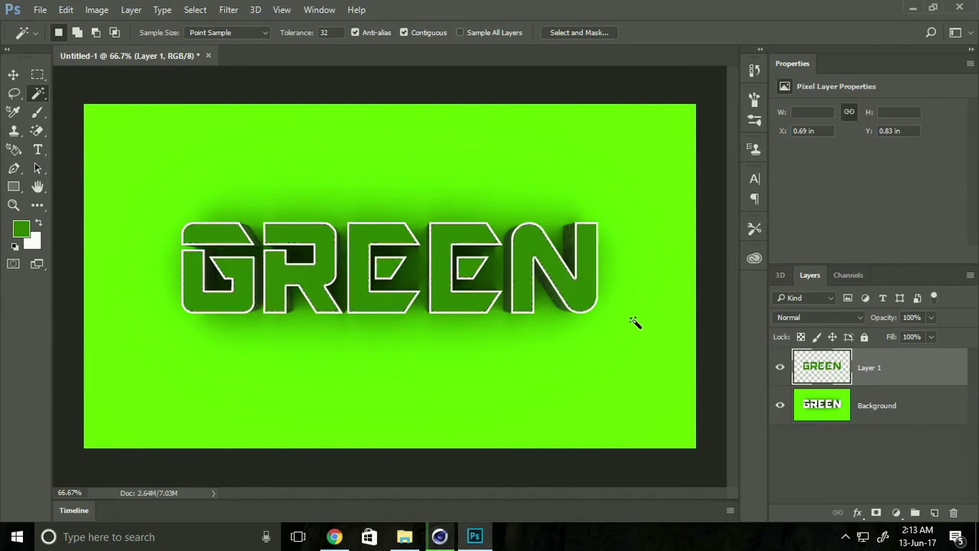
click(13, 75)
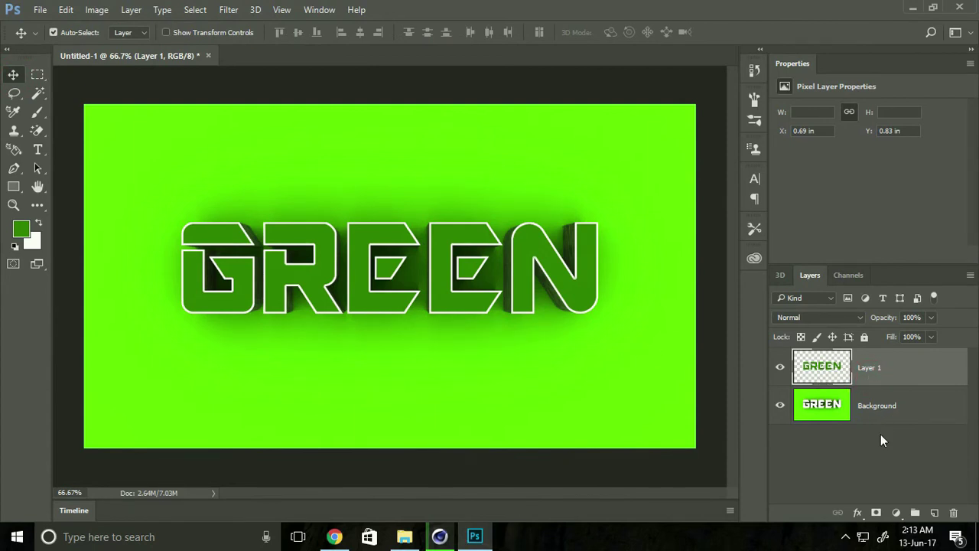
Add a Color Balance adjustment layer with Shadows and Midtones at +100 green.
click(897, 512)
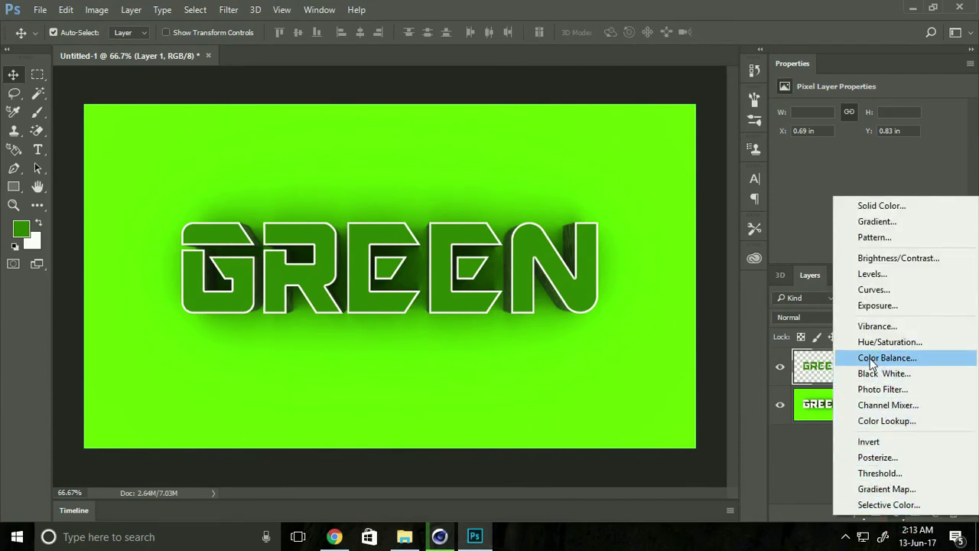
click(904, 359)
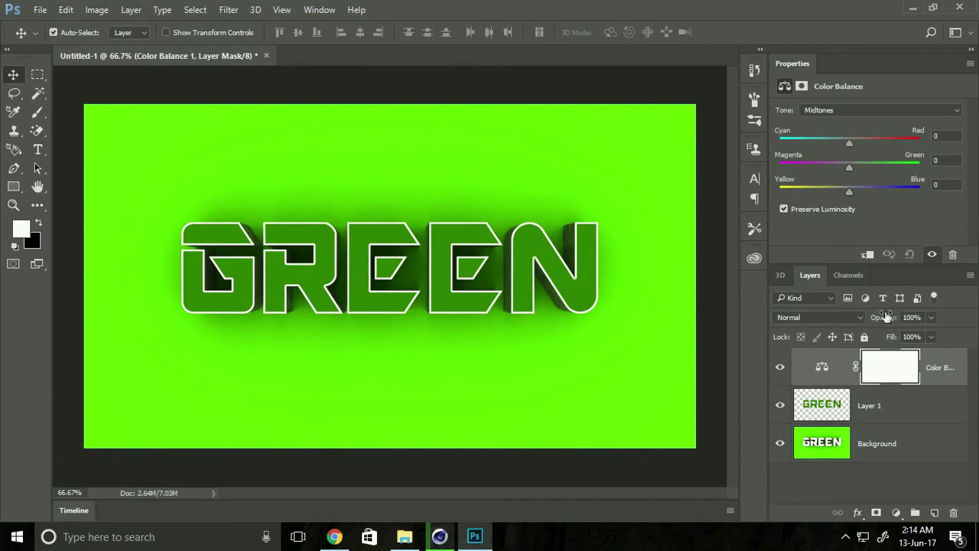
click(810, 110)
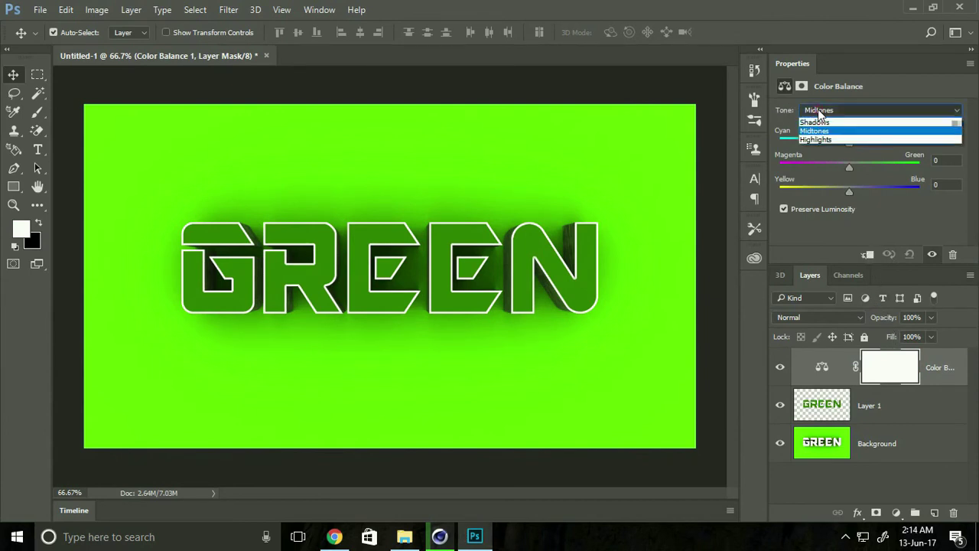
click(830, 121)
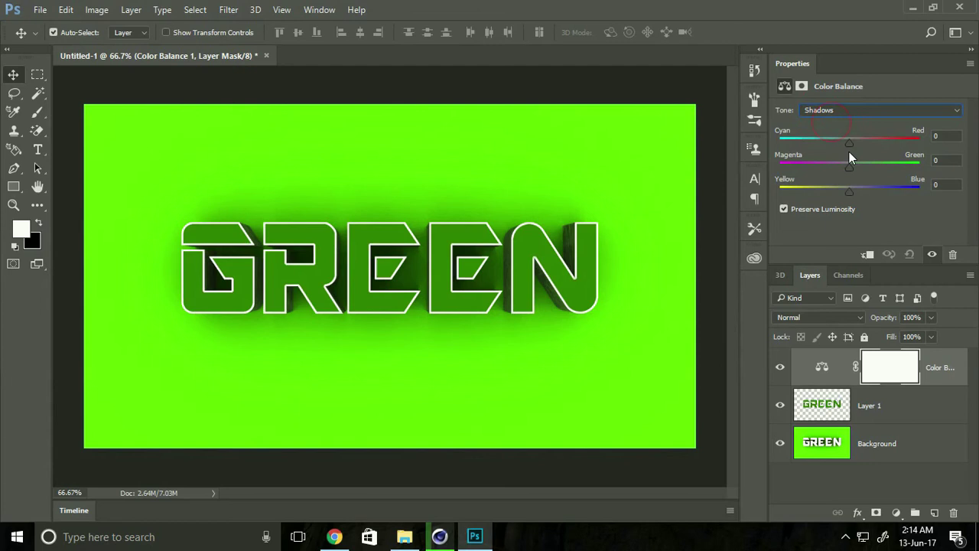
drag(850, 170, 941, 172)
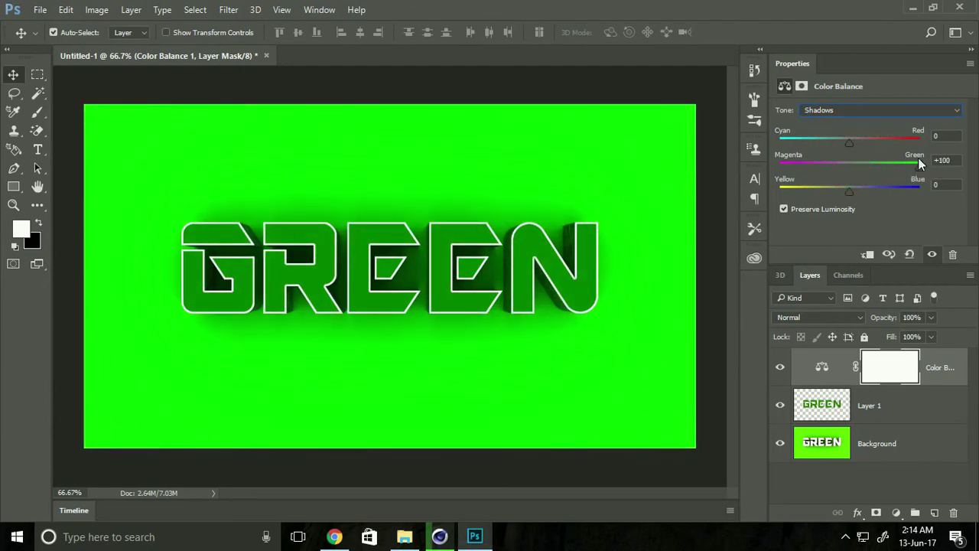
click(816, 109)
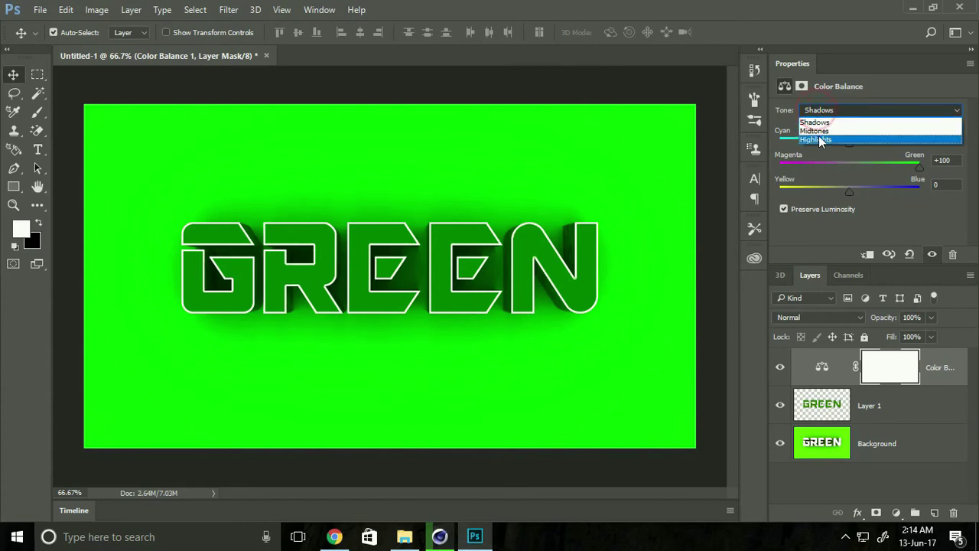
click(812, 133)
drag(849, 170, 965, 172)
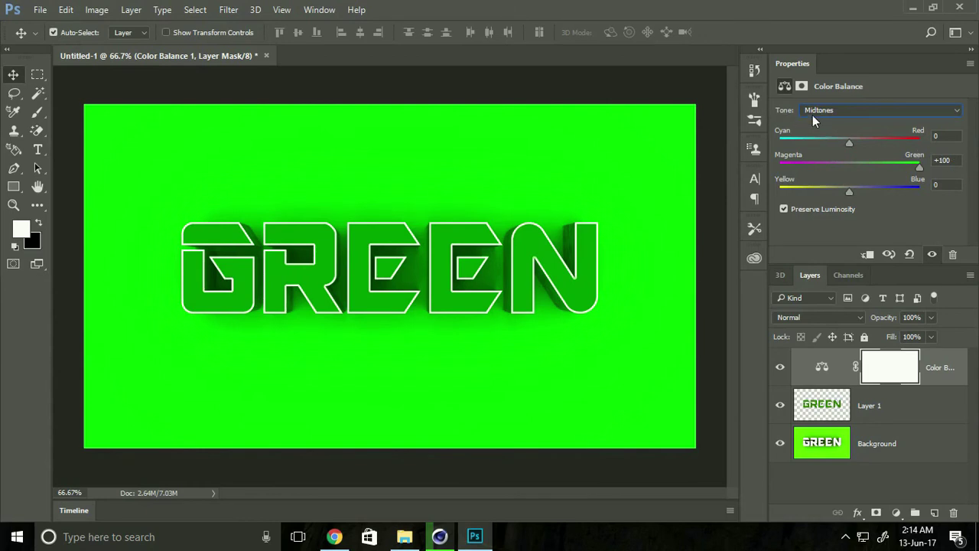
Set the Color Balance Highlights Magenta–Green value to +40.
click(815, 113)
click(821, 141)
drag(849, 167, 878, 167)
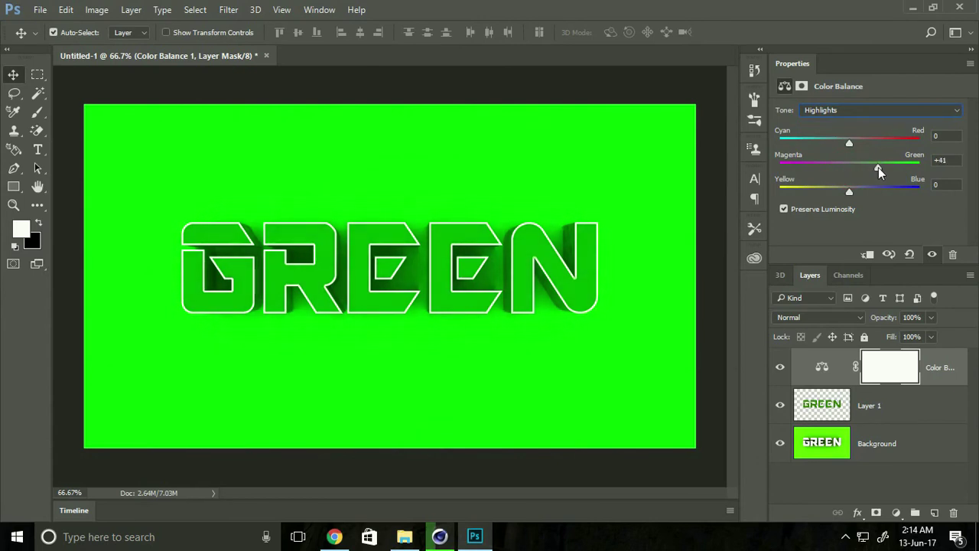
drag(953, 160, 925, 161)
text(4)
text(0)
click(859, 415)
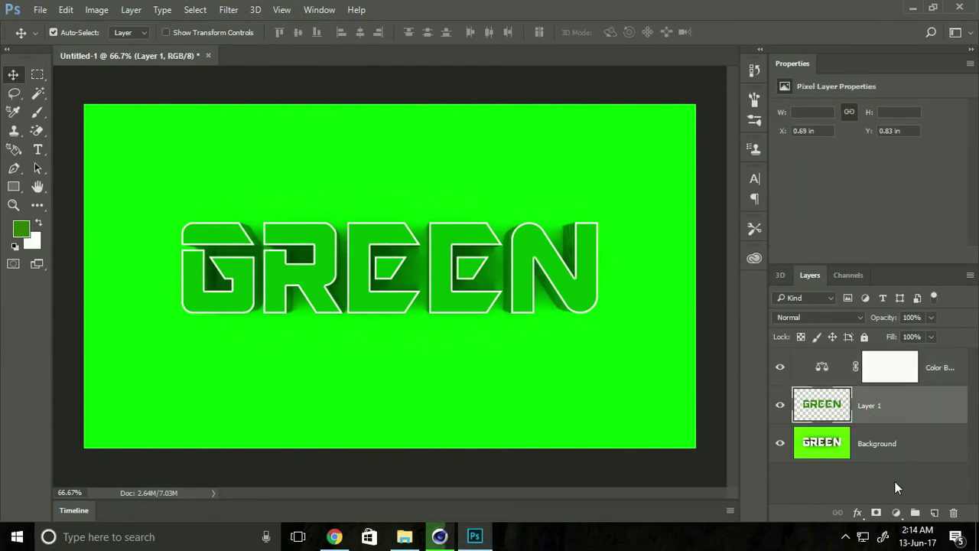
Add a Levels adjustment above Layer 1 with black input at 30 and midtones at 1.00.
click(897, 513)
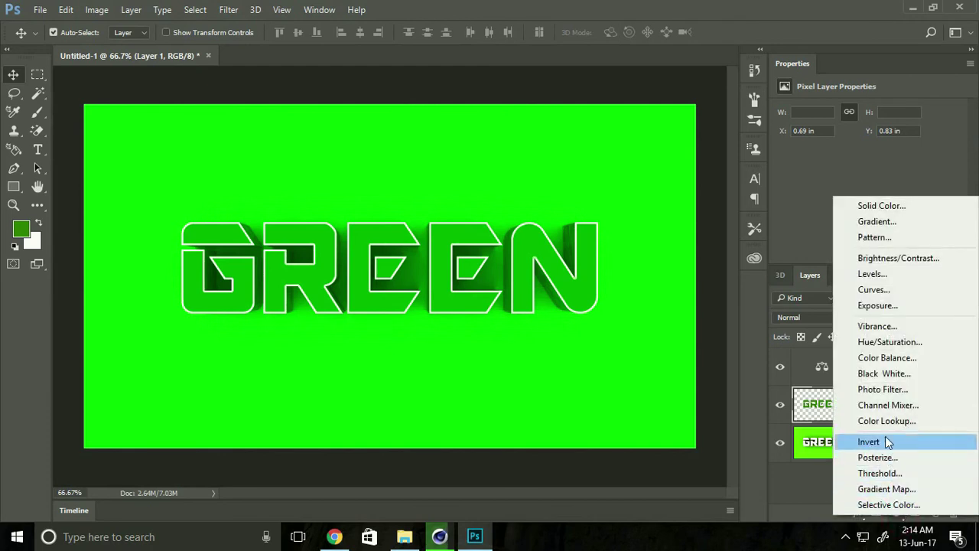
click(873, 274)
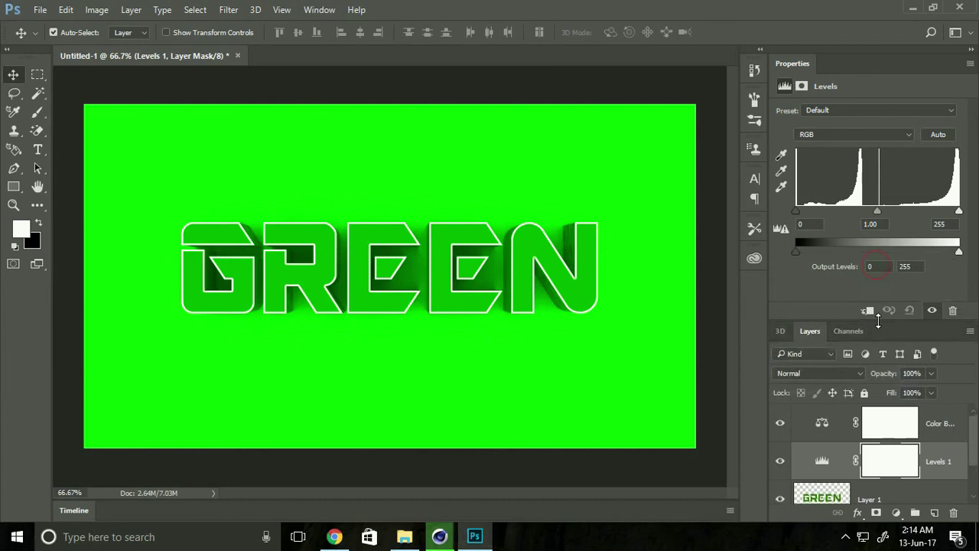
drag(796, 211, 813, 218)
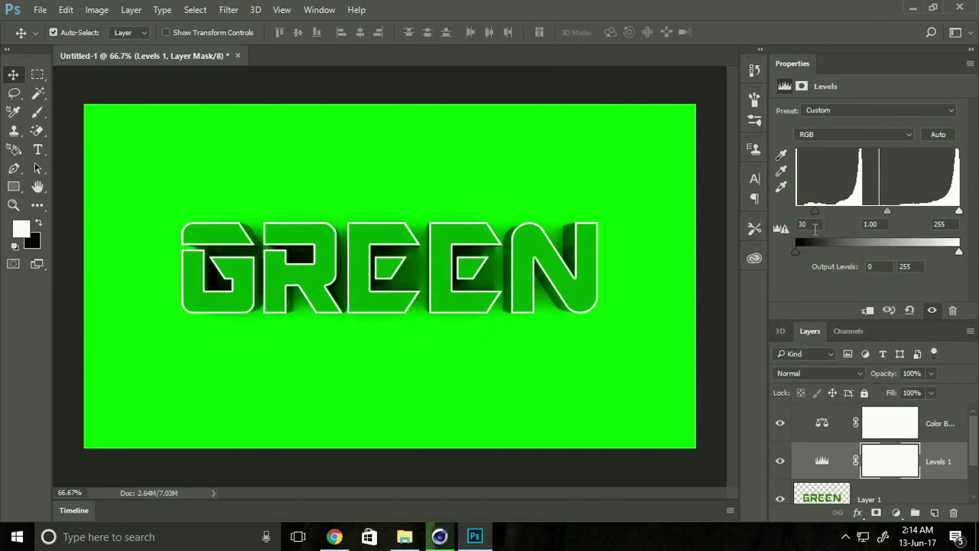
drag(886, 212, 886, 211)
mouse_move(959, 211)
mouse_down()
mouse_move(950, 212)
mouse_move(959, 212)
mouse_up()
Make Layer 1 the active layer again and bring up the adjustment layer list.
scroll(887, 451, down, 1)
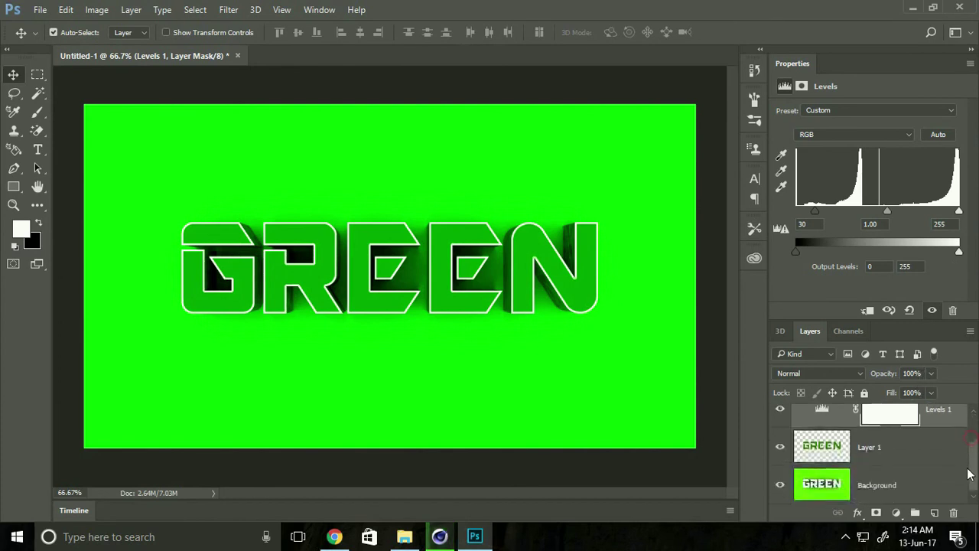
click(885, 455)
click(896, 512)
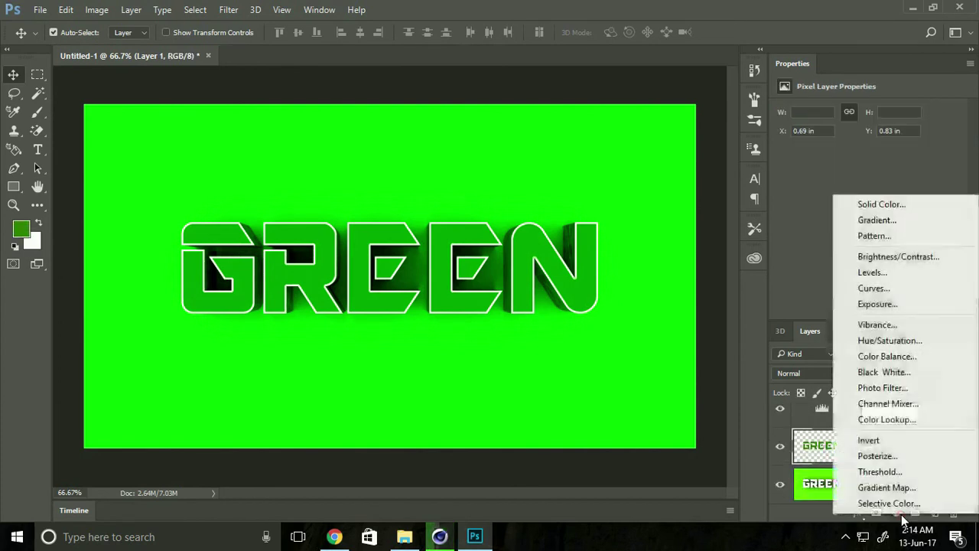
Add a Vibrance adjustment layer with Vibrance +100 and Saturation +60.
click(903, 325)
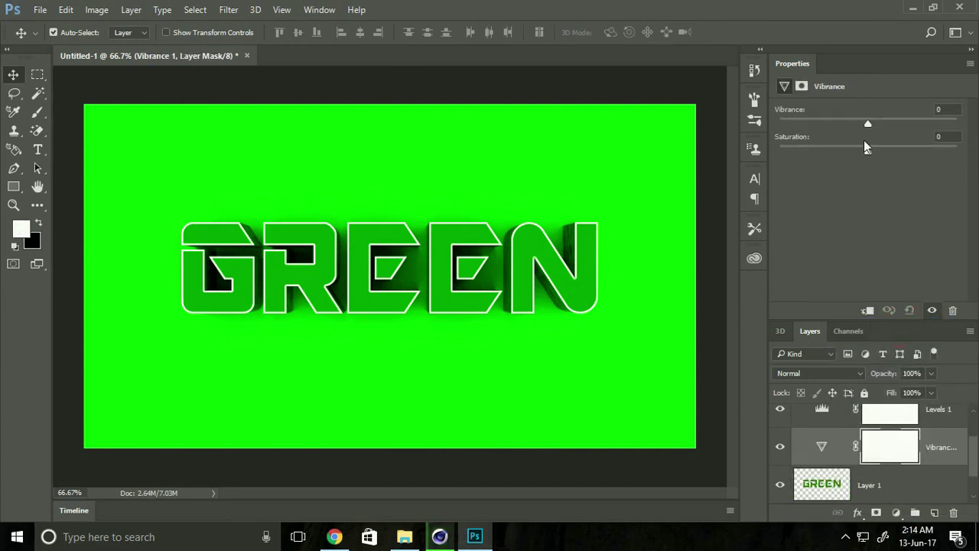
drag(869, 125, 957, 123)
drag(870, 151, 888, 151)
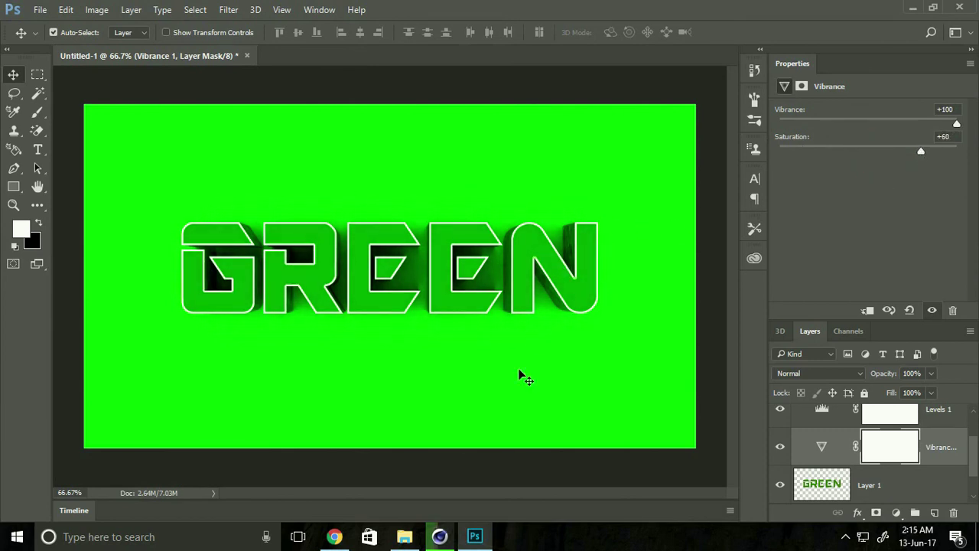
Hide all panels and fit the whole image to the screen for review.
click(709, 353)
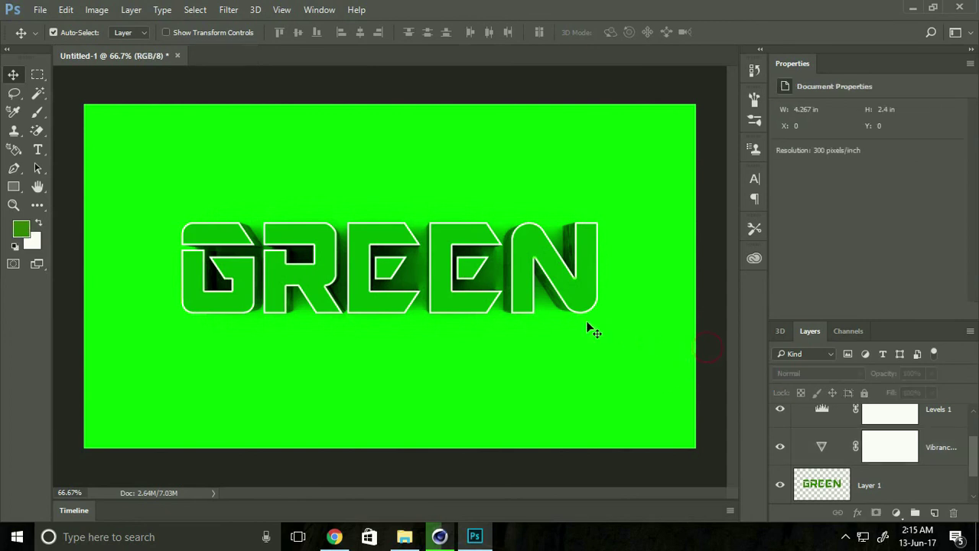
key(Tab)
key(ctrl+0)
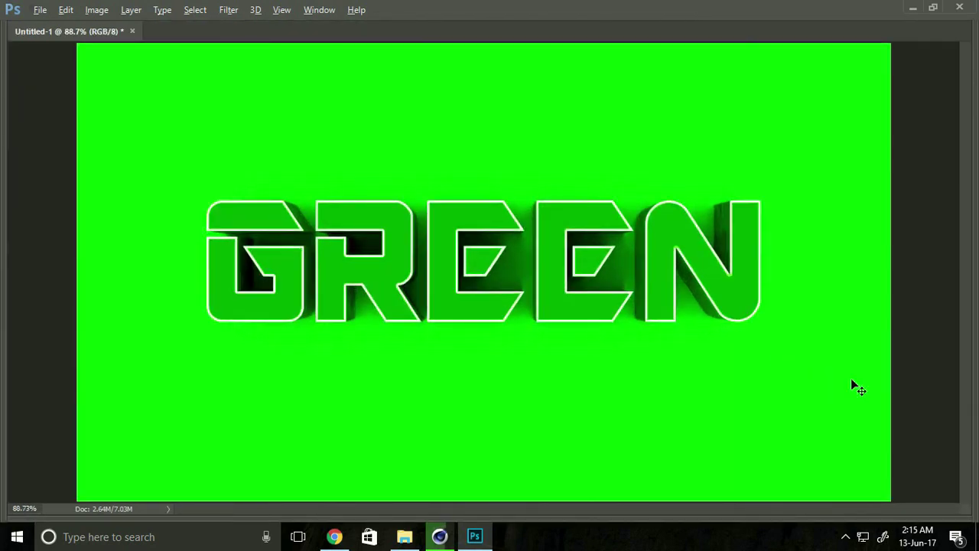